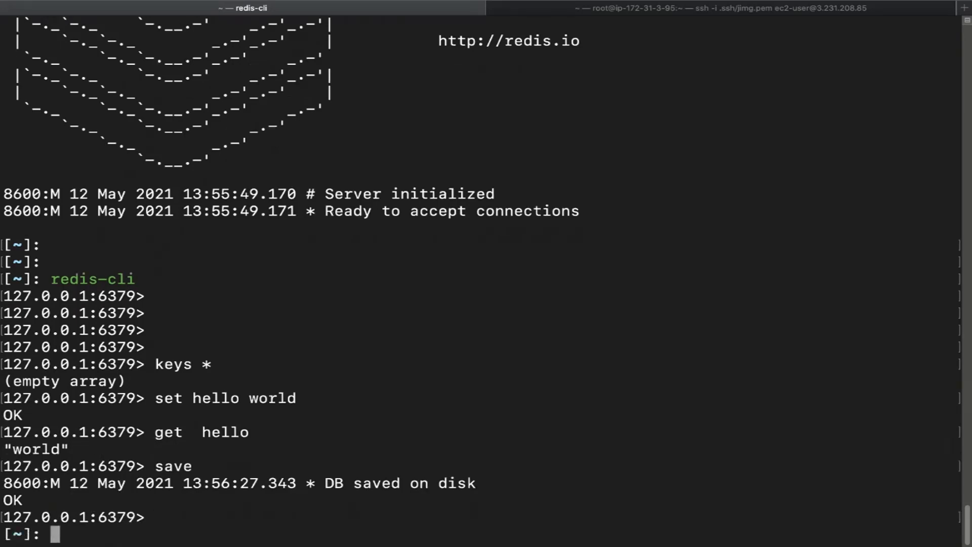
# List the details of dump.rdb in the home directory with ls -alt.
pyautogui.write('ls -')
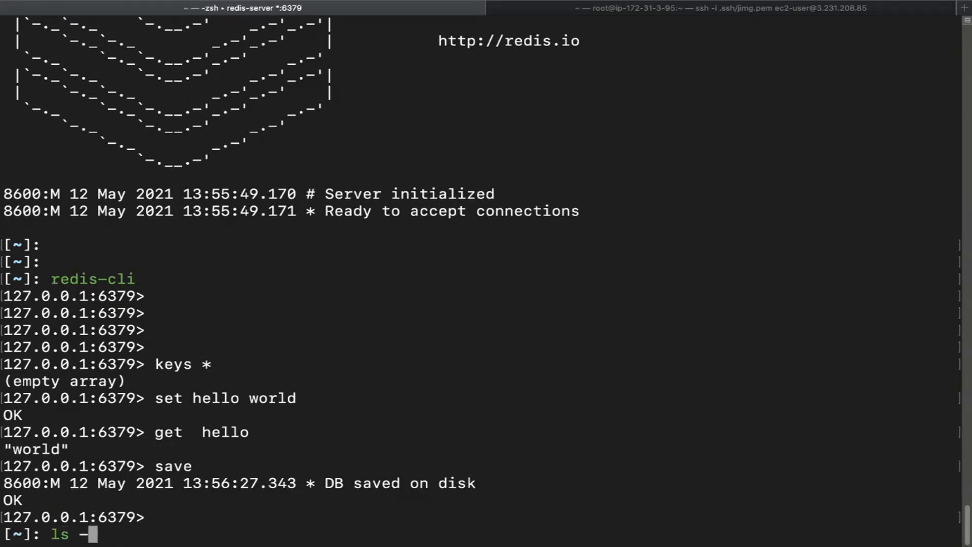
pyautogui.write('alt dum')
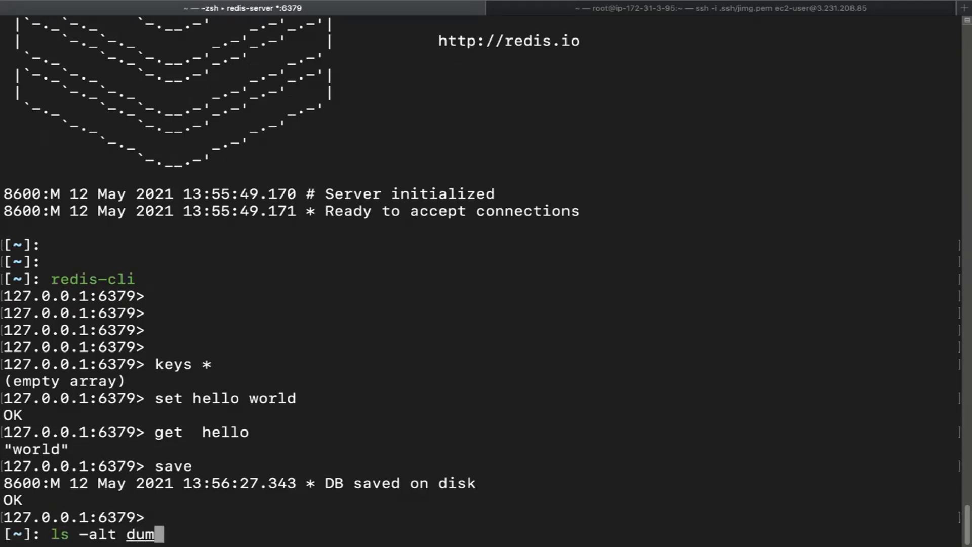
pyautogui.write('p.rdb')
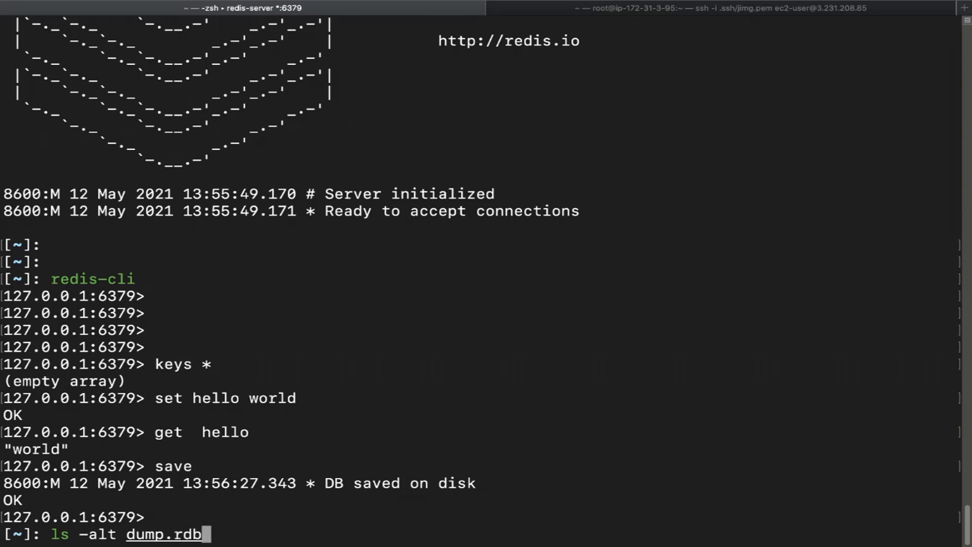
pyautogui.press('Return')
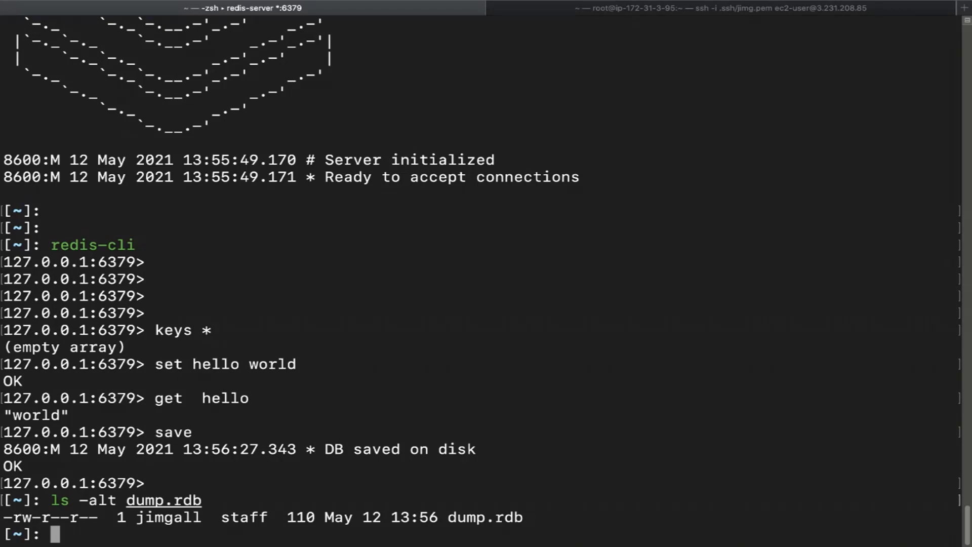
# Upload dump.rdb to the root of the personal S3 bucket with the aws s3 cp command.
pyautogui.write('aws ')
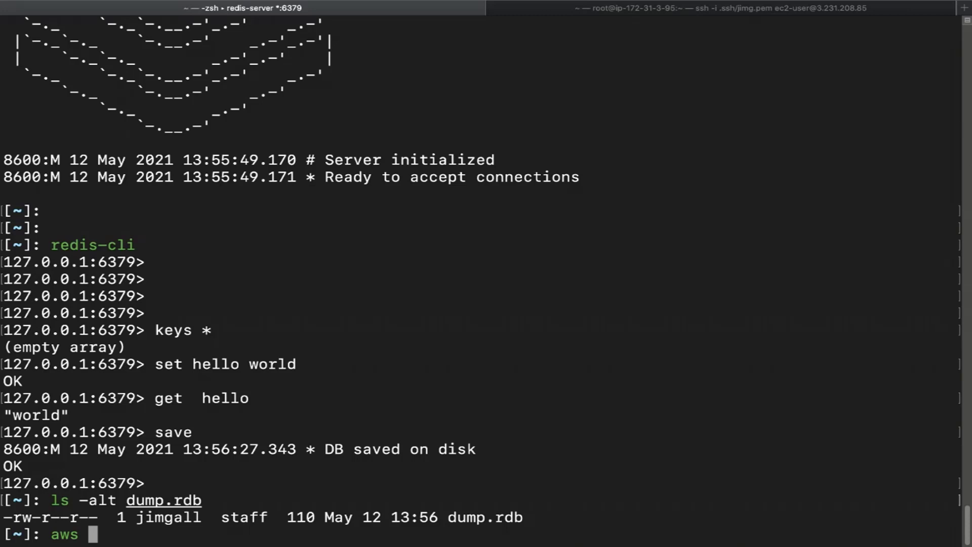
pyautogui.write('s3 cp ')
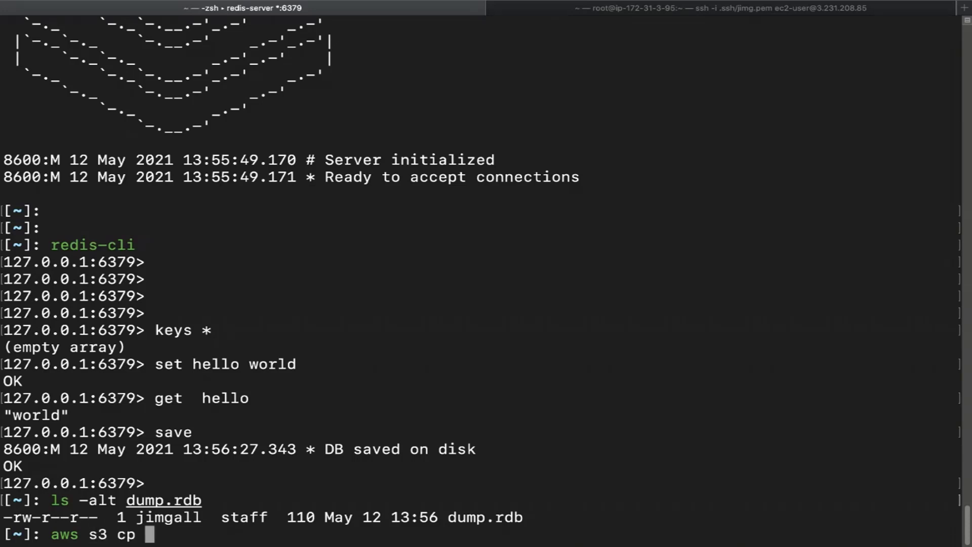
pyautogui.write('dump')
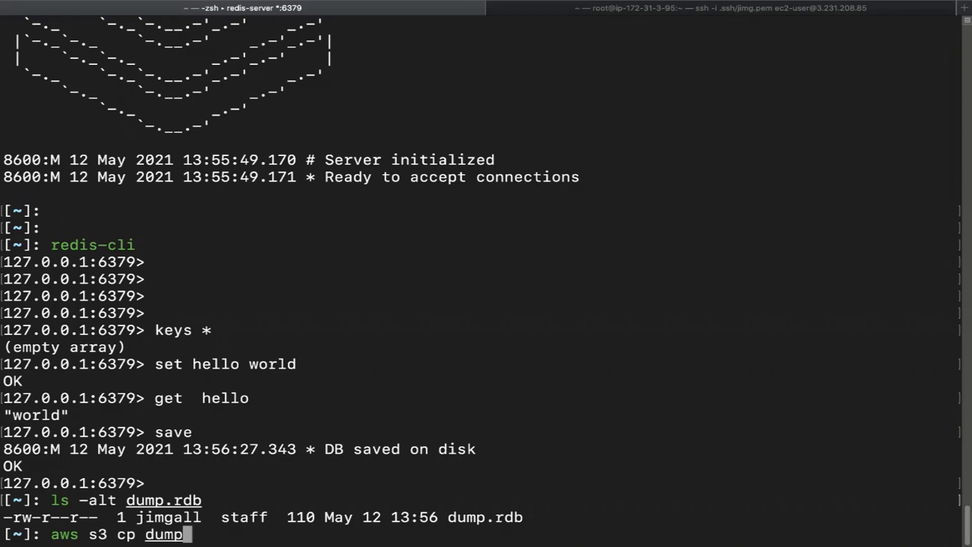
pyautogui.write('.rdb ')
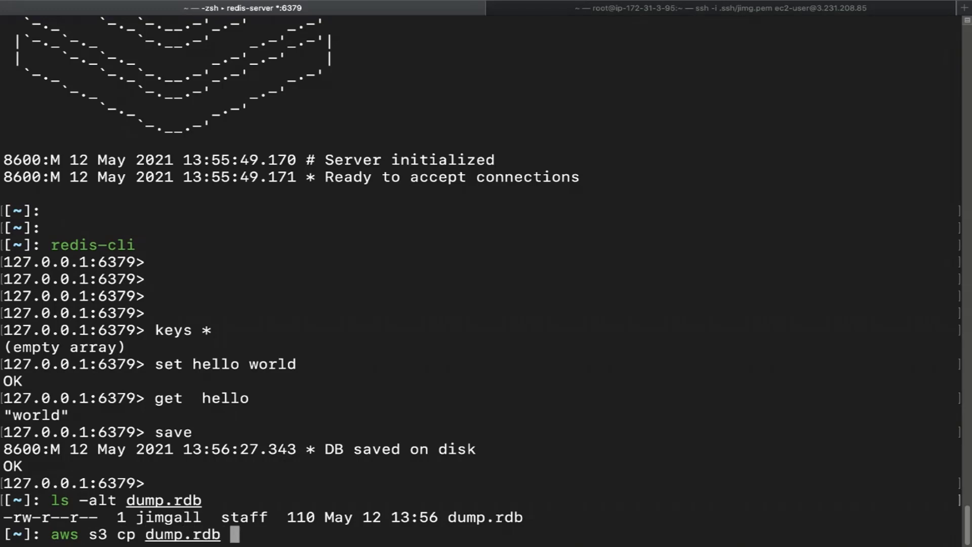
pyautogui.write('s3://')
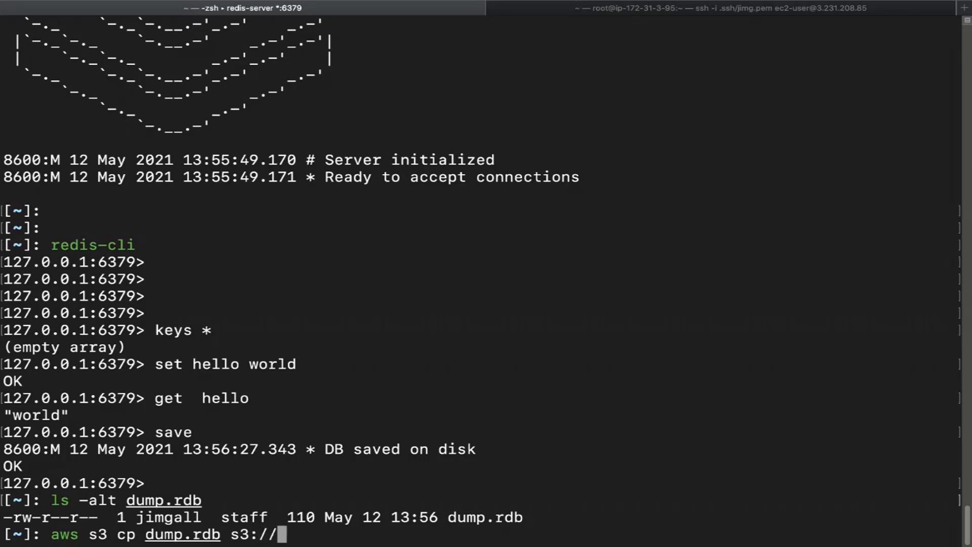
pyautogui.write('jimgall')
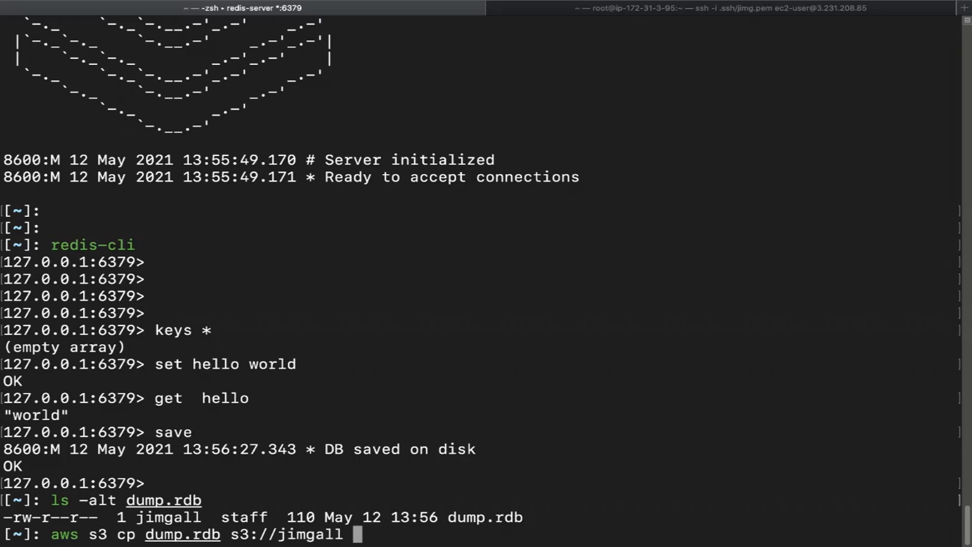
pyautogui.press('Return')
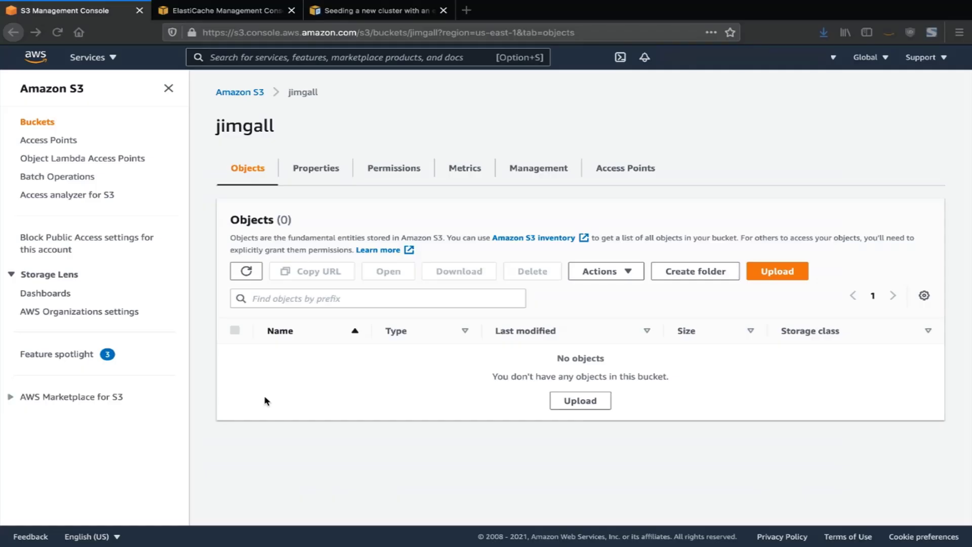
# Switch to the S3 console in the browser, refresh the bucket's object list and open dump.rdb.
pyautogui.press('super+Tab')
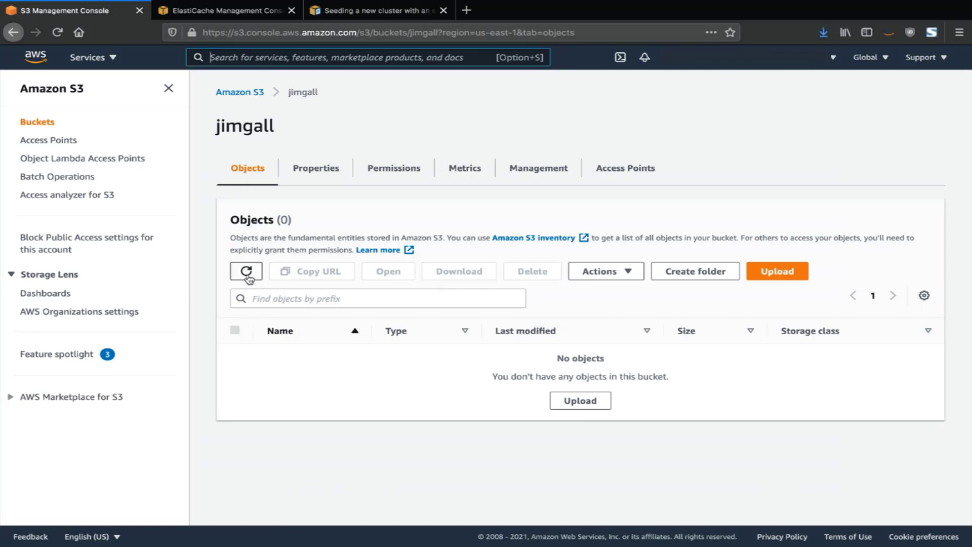
pyautogui.click(247, 270)
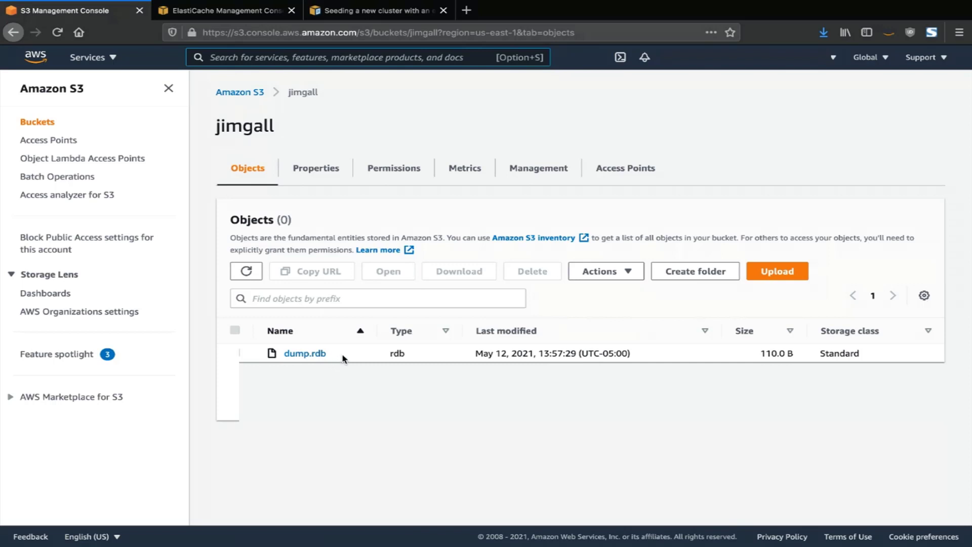
pyautogui.click(306, 353)
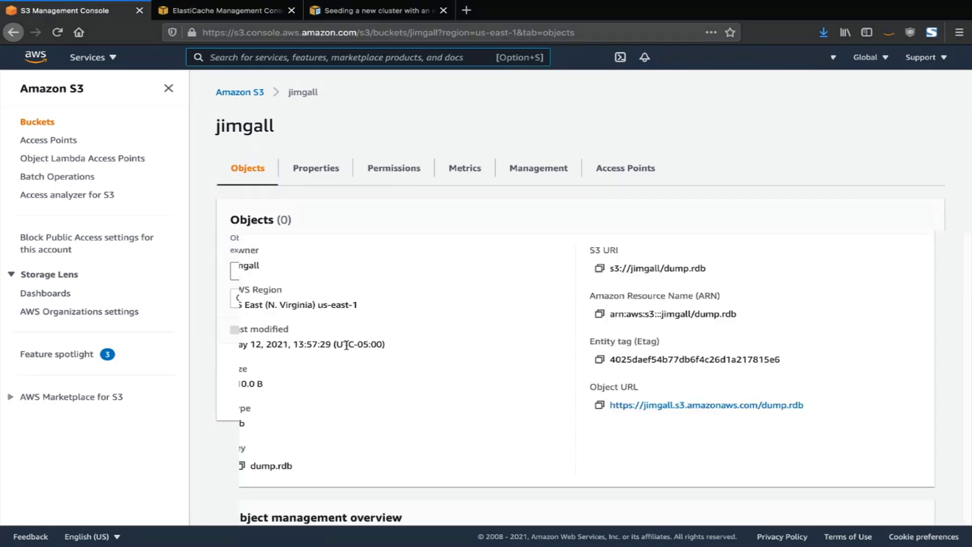
# Open the permissions of dump.rdb for editing and add a grantee entry for another AWS account.
pyautogui.click(325, 173)
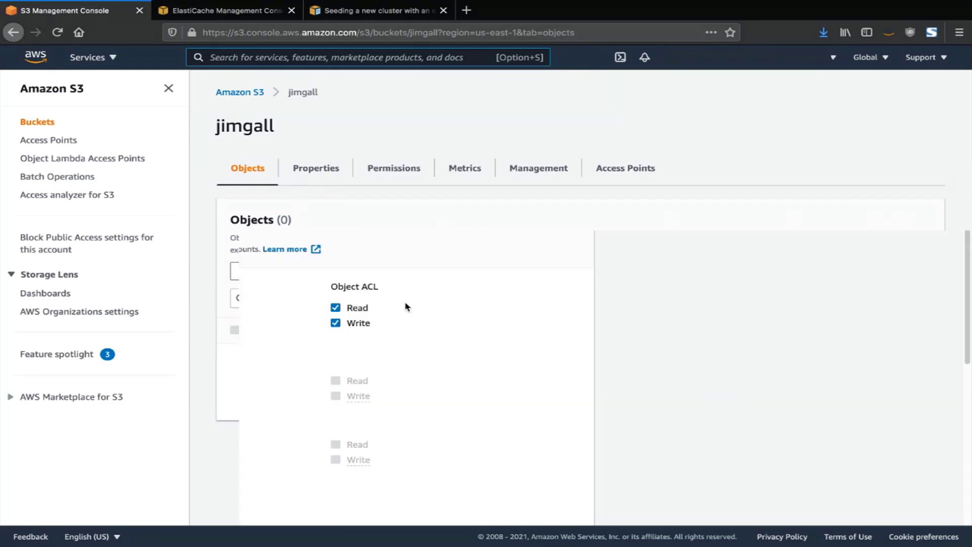
pyautogui.scroll(-3, 259, 330)
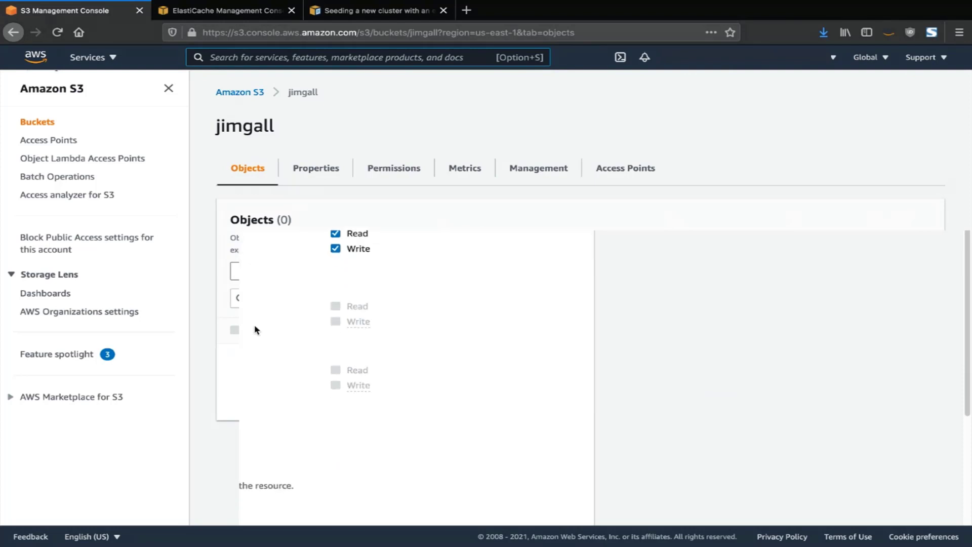
pyautogui.scroll(-3, 248, 324)
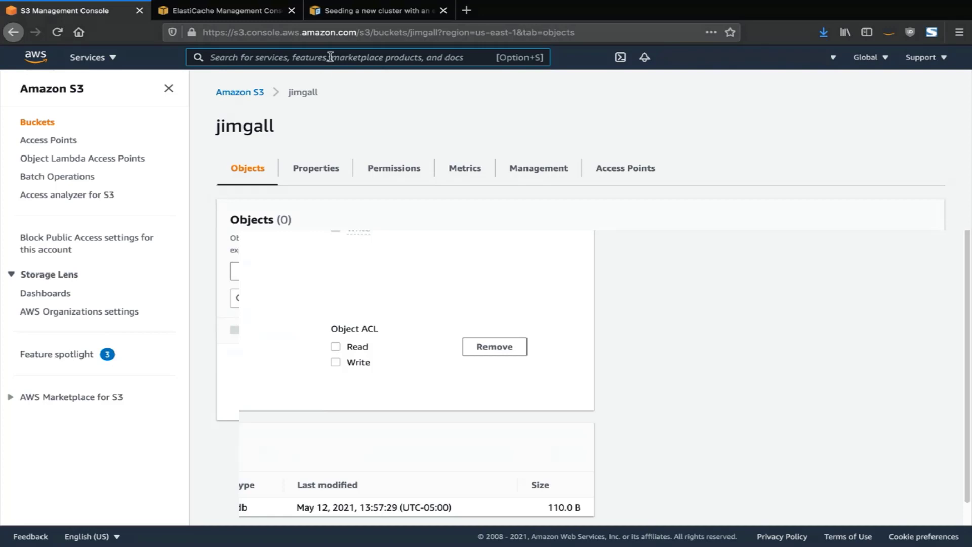
# Grant Object ACL Read to the canonical ID copied from the seeding guide's "AWS Regions enabled by default" entry, and save the changes.
pyautogui.click(388, 18)
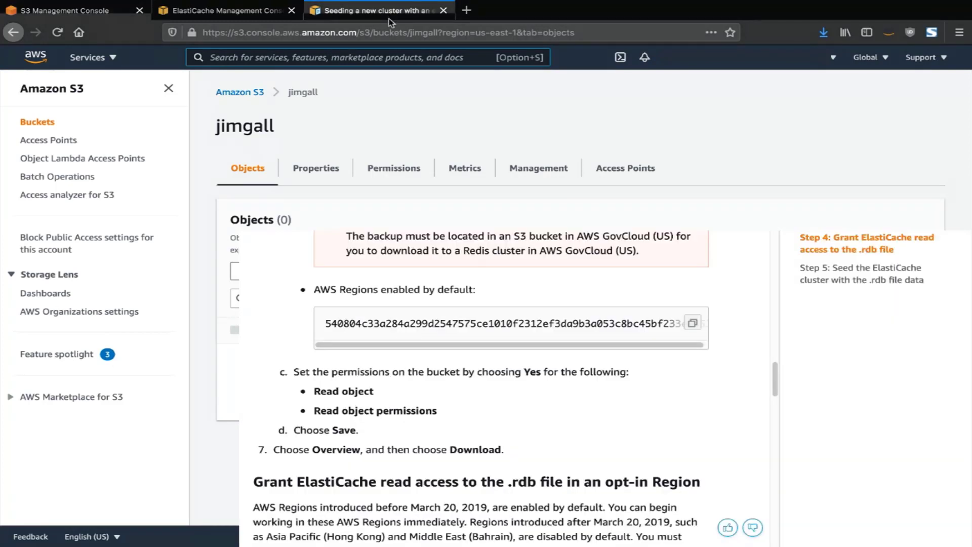
pyautogui.click(693, 324)
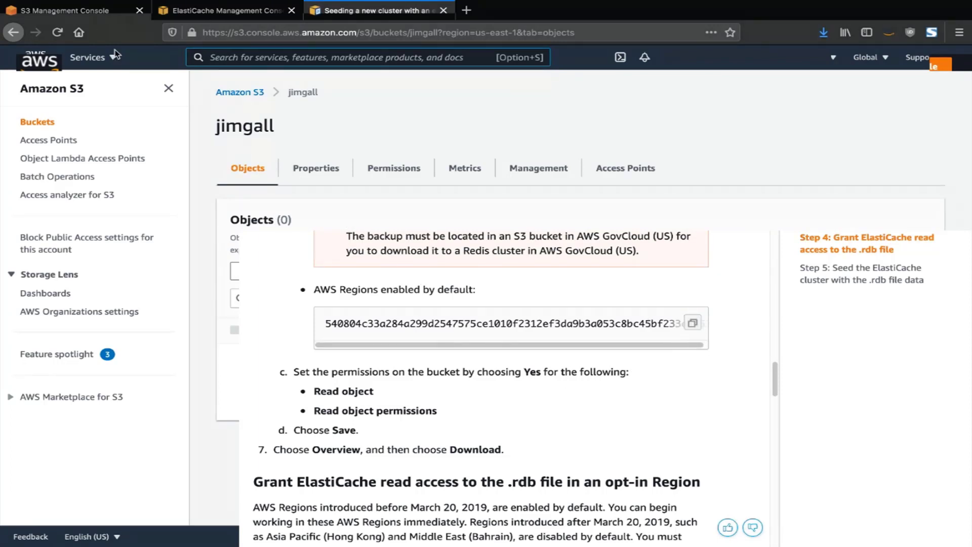
pyautogui.click(98, 13)
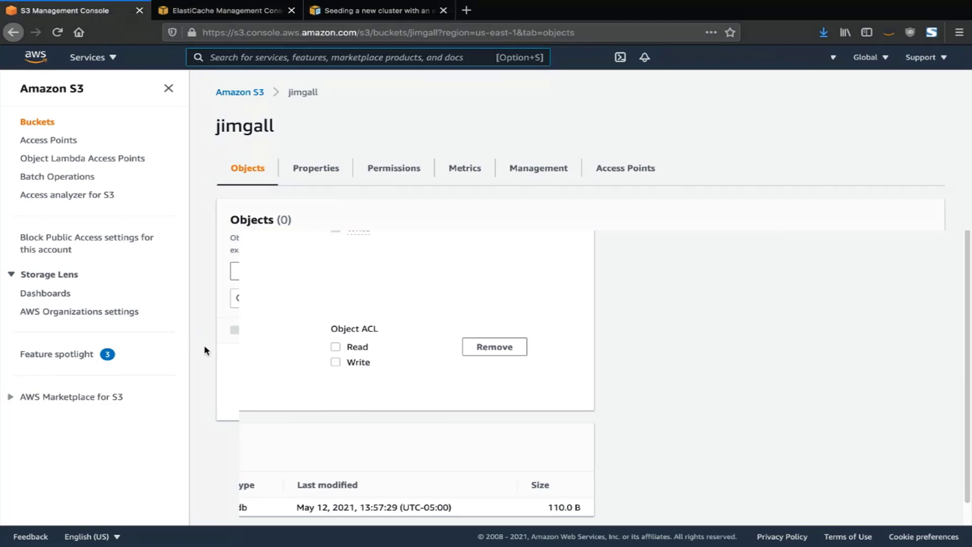
pyautogui.click(335, 346)
pyautogui.scroll(-1, 473, 388)
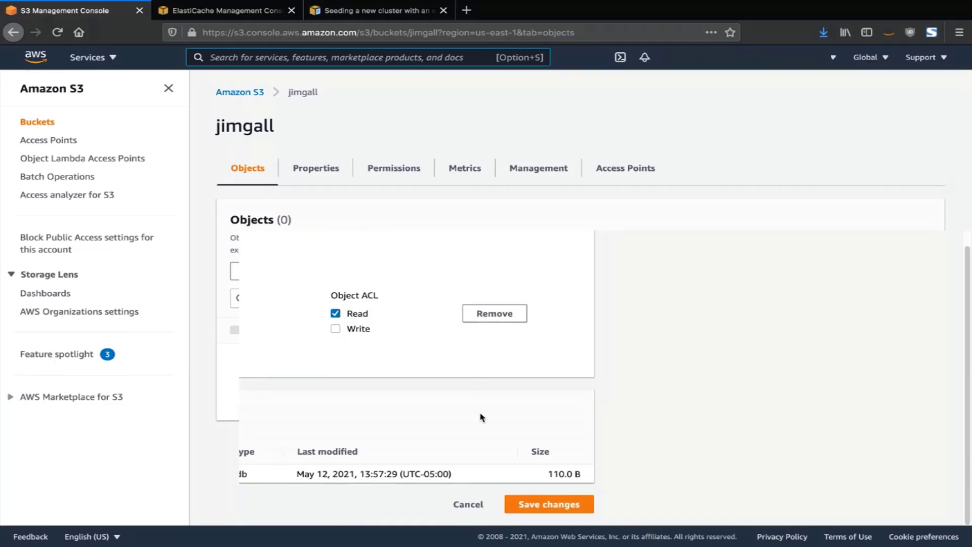
pyautogui.click(530, 506)
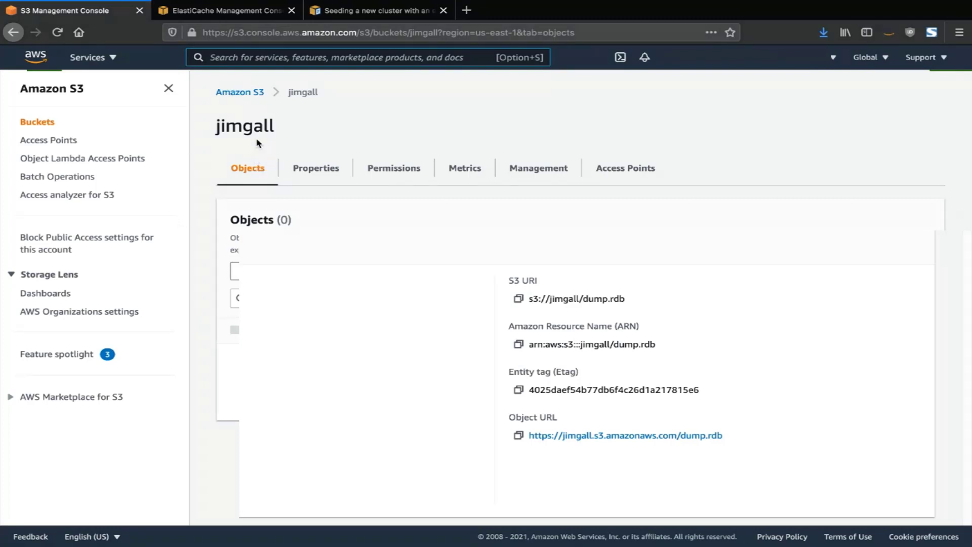
# Start creating a Redis cluster in the ElastiCache console and name it seeded-from-backup.
pyautogui.click(240, 15)
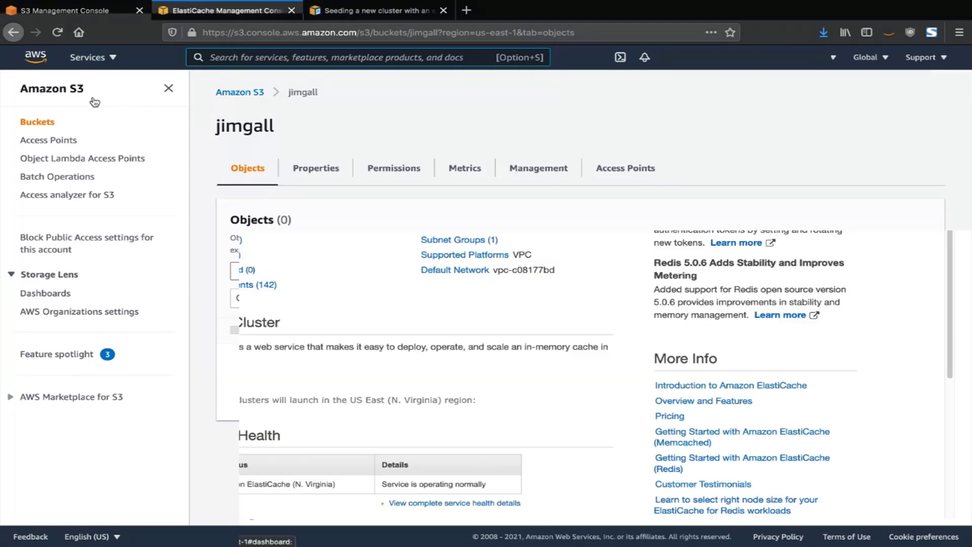
pyautogui.click(107, 59)
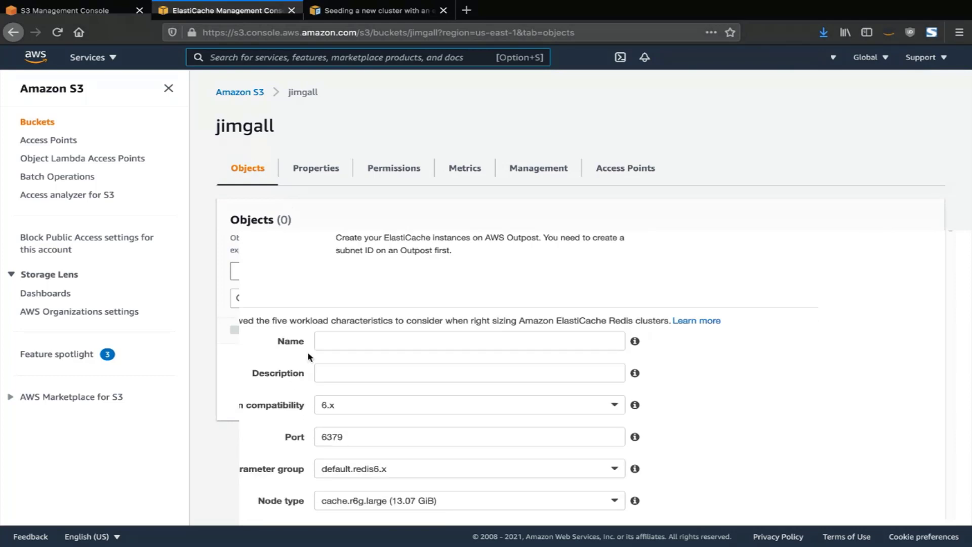
pyautogui.click(341, 339)
pyautogui.write('se')
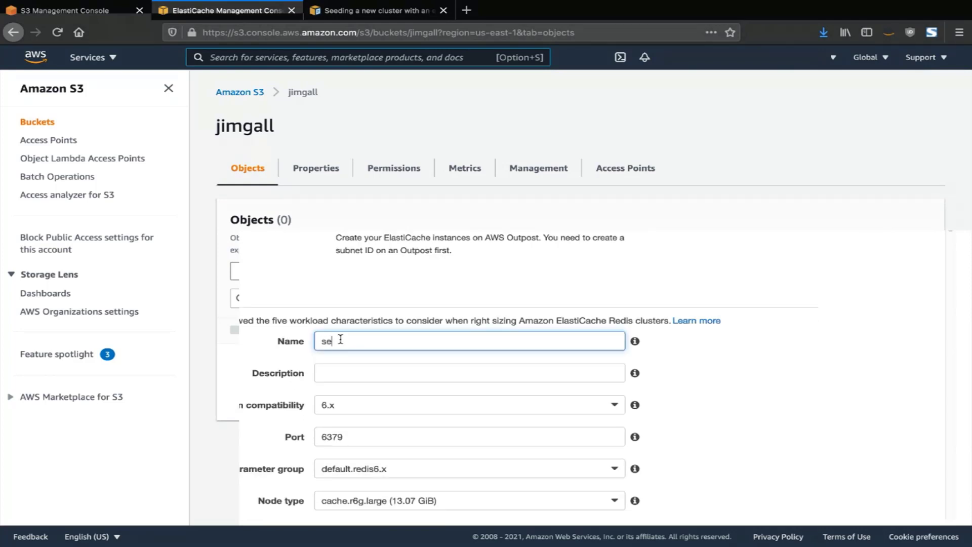
pyautogui.write('eded-from-backup')
# Set the cluster's seed RDB file S3 location to dump.rdb in the personal bucket, and create the cluster.
pyautogui.scroll(-3, 341, 299)
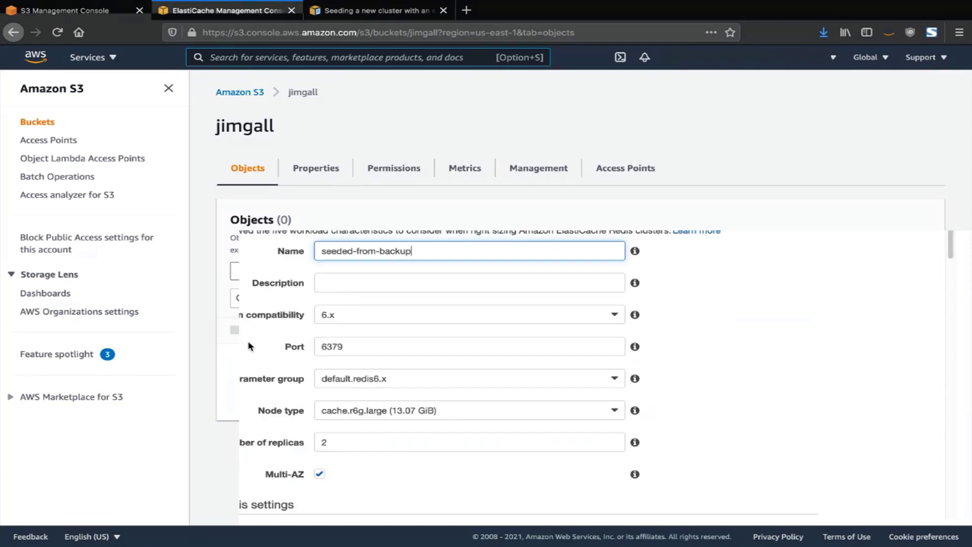
pyautogui.scroll(-5, 248, 346)
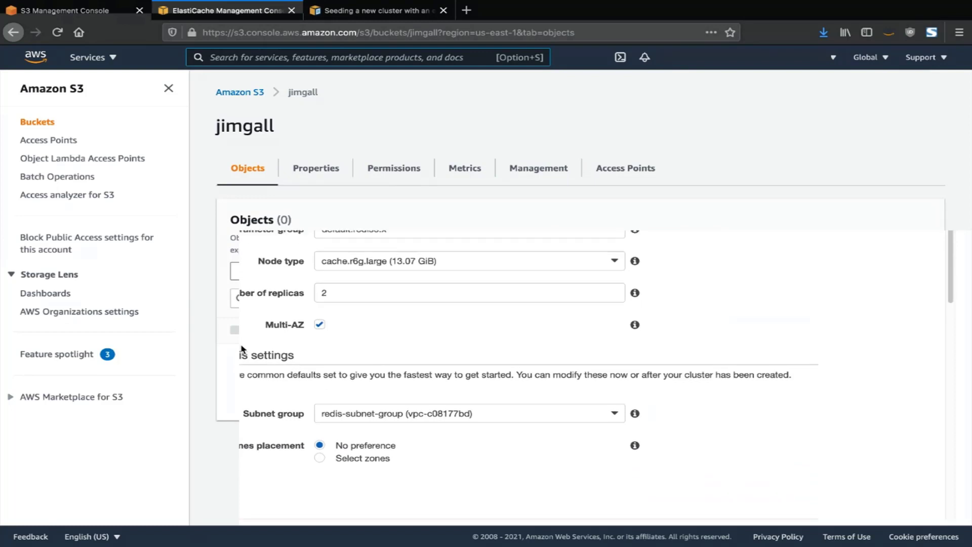
pyautogui.scroll(-4, 333, 313)
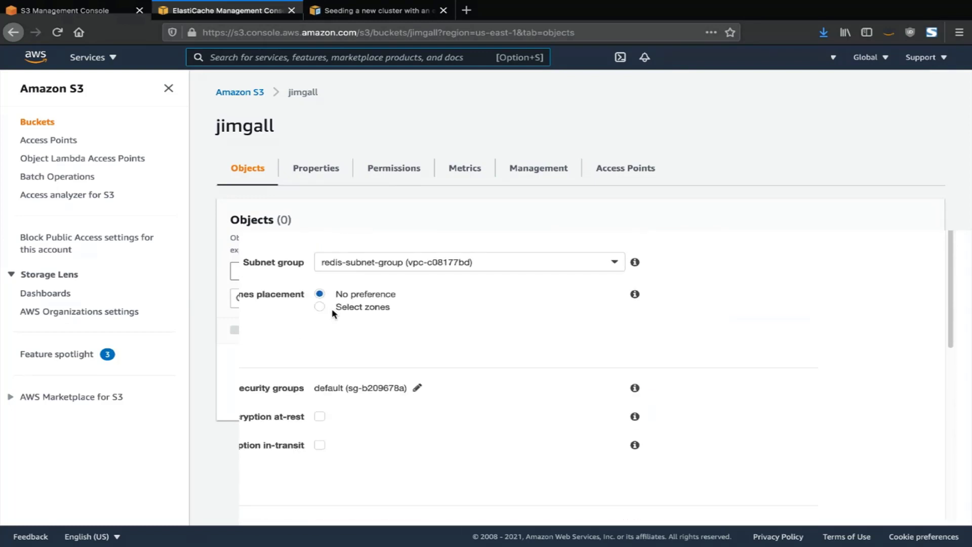
pyautogui.scroll(-5, 333, 313)
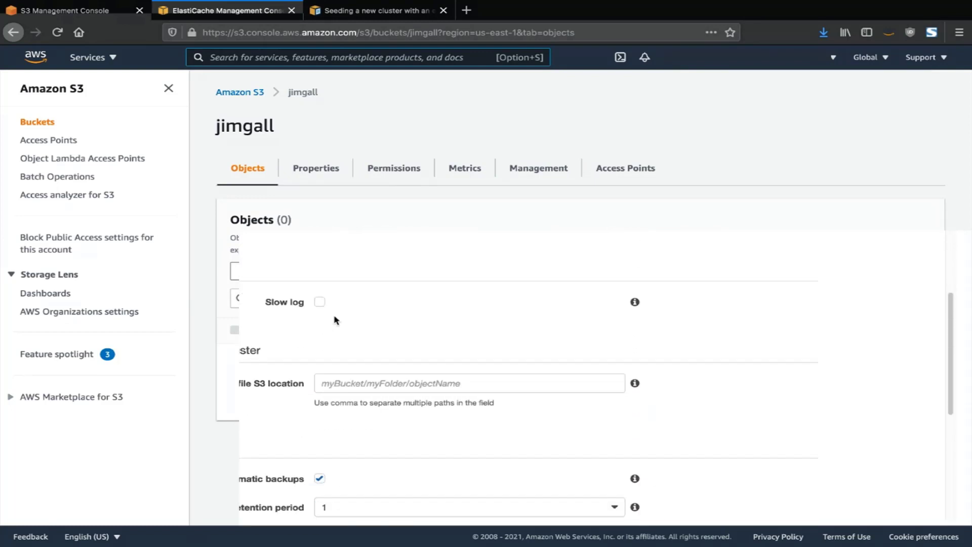
pyautogui.scroll(-2, 334, 320)
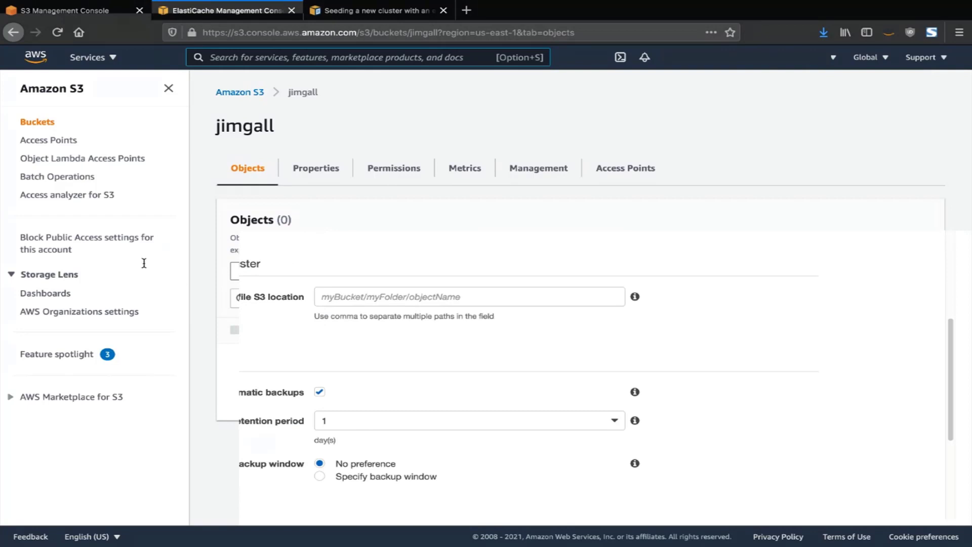
pyautogui.moveTo(234, 264); pyautogui.dragTo(268, 266)
pyautogui.click(370, 300)
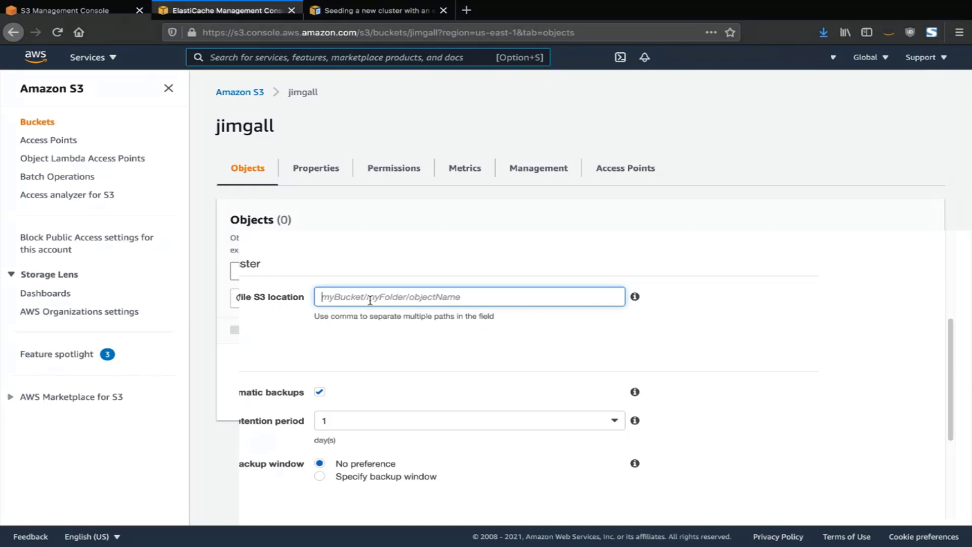
pyautogui.write('j')
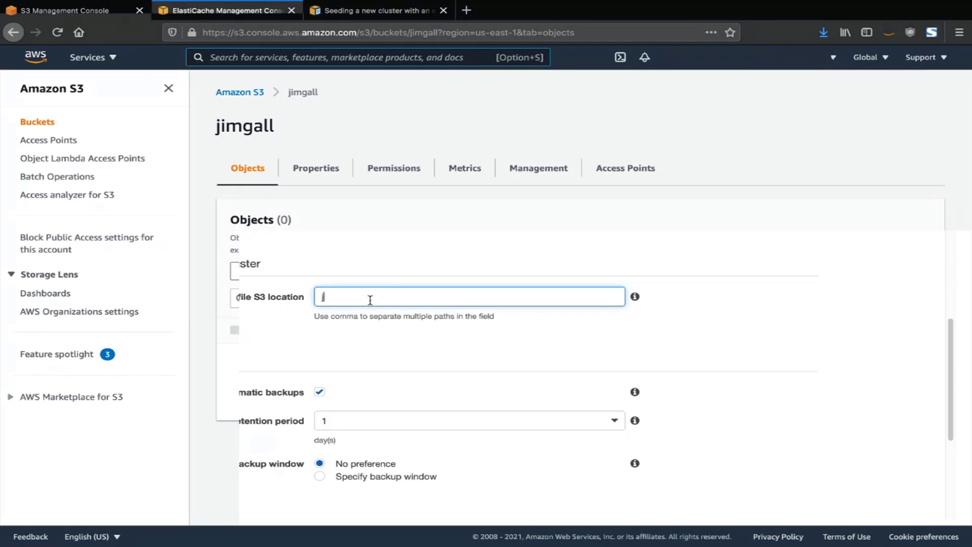
pyautogui.write('imgall/dump.rdb')
pyautogui.scroll(-5, 487, 344)
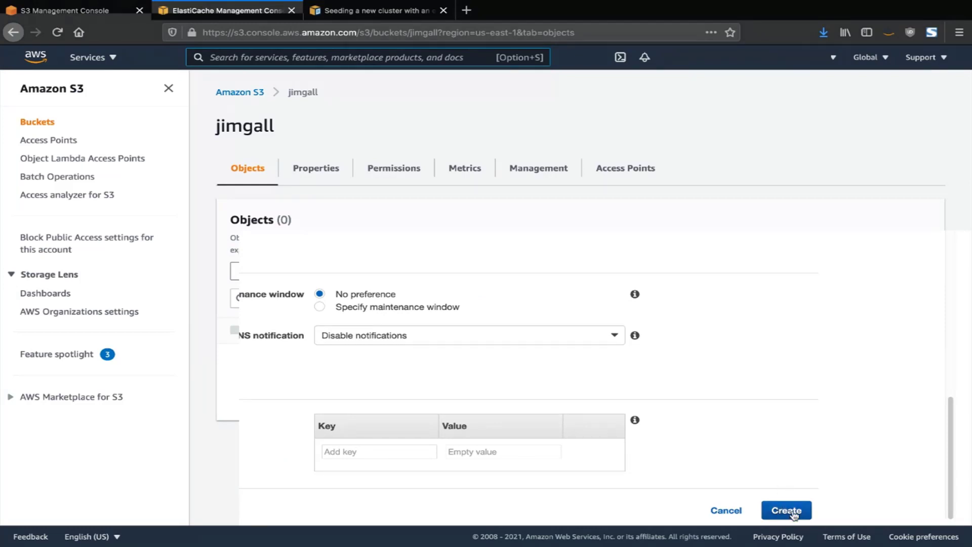
pyautogui.click(793, 515)
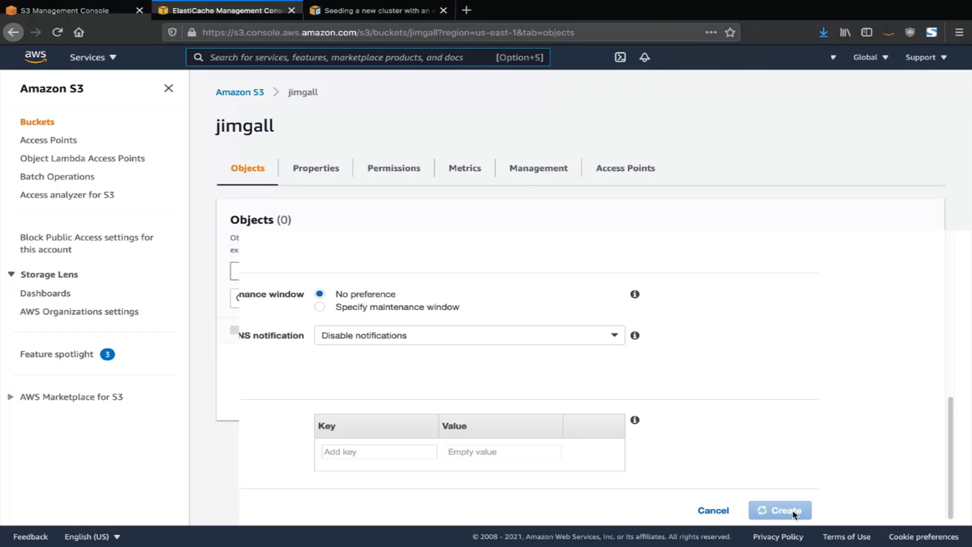
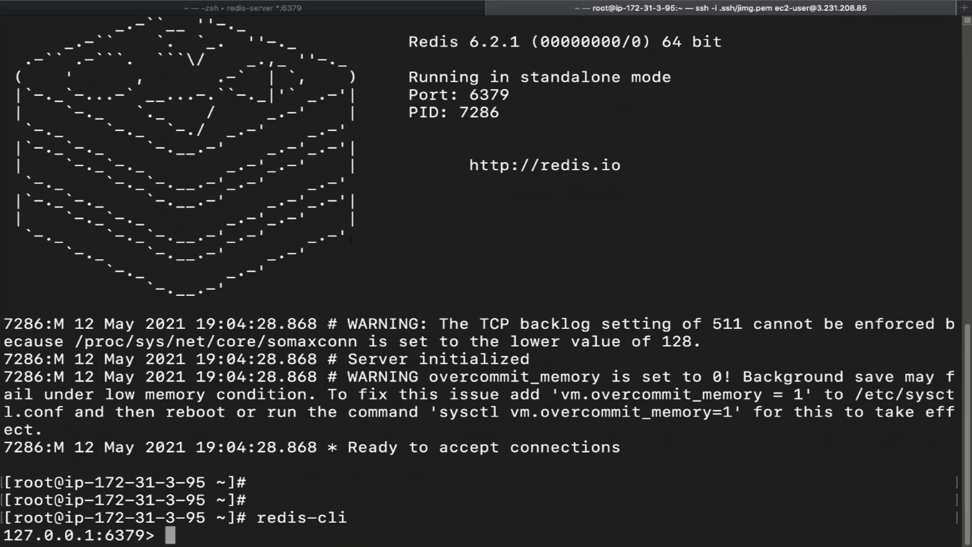
# Flush all data from the source Redis server and set the key online to the value migration.
pyautogui.write('flushall')
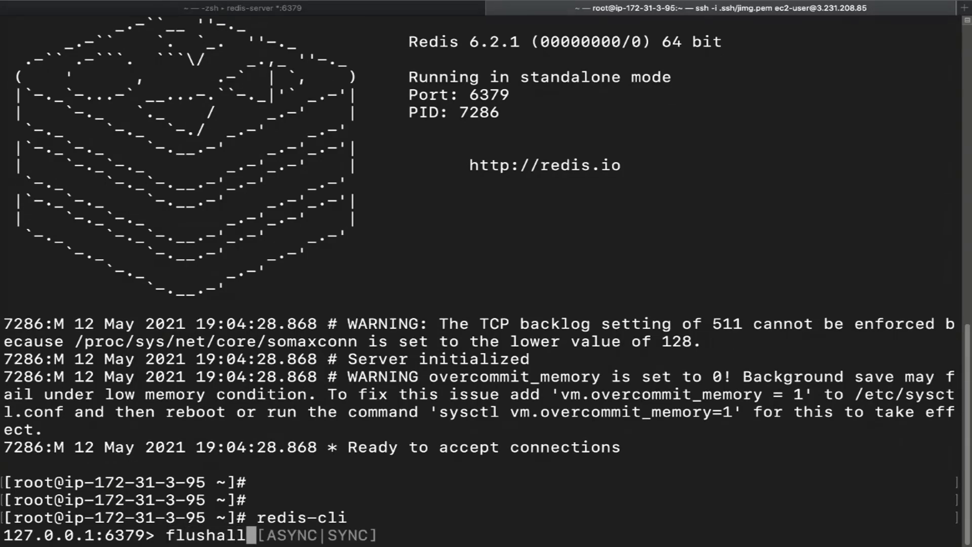
pyautogui.press('Return')
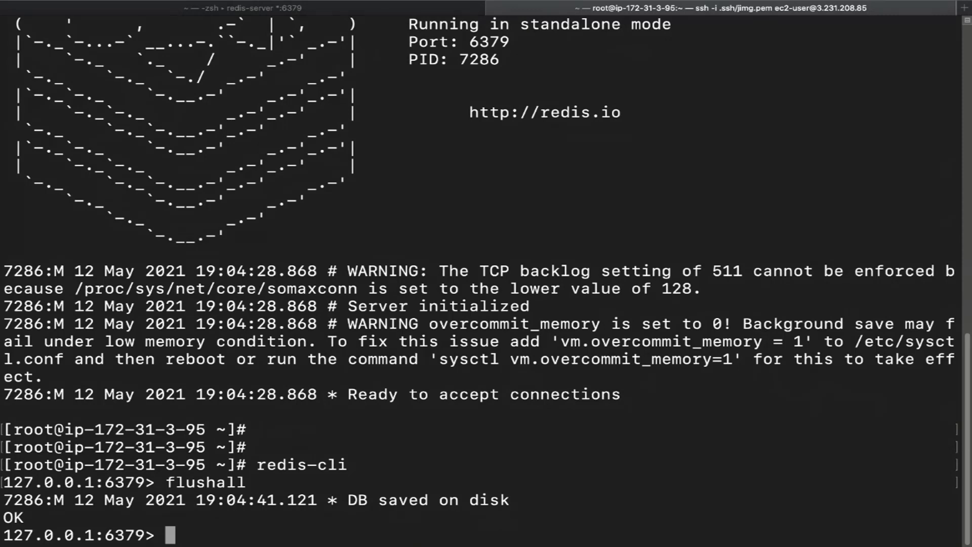
pyautogui.write('set online ')
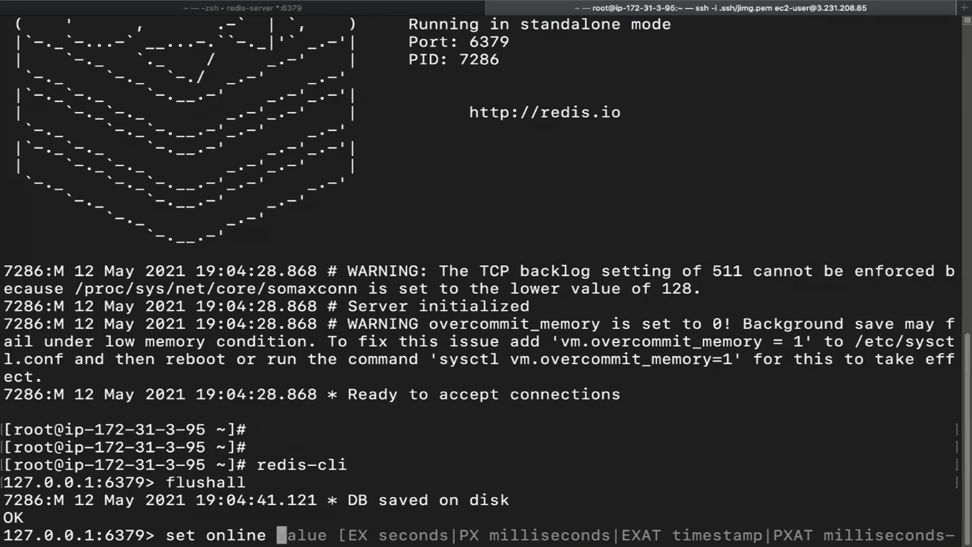
pyautogui.write('migration')
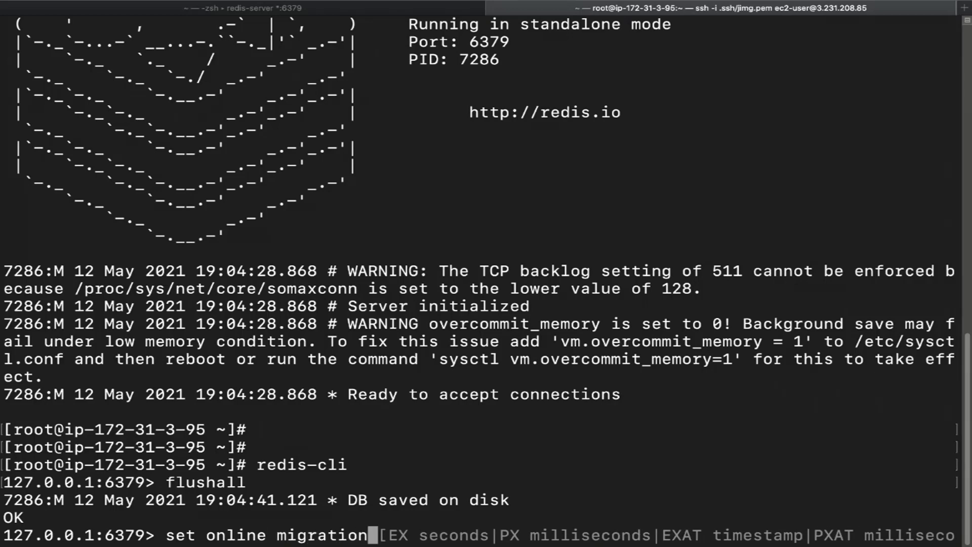
pyautogui.press('Return')
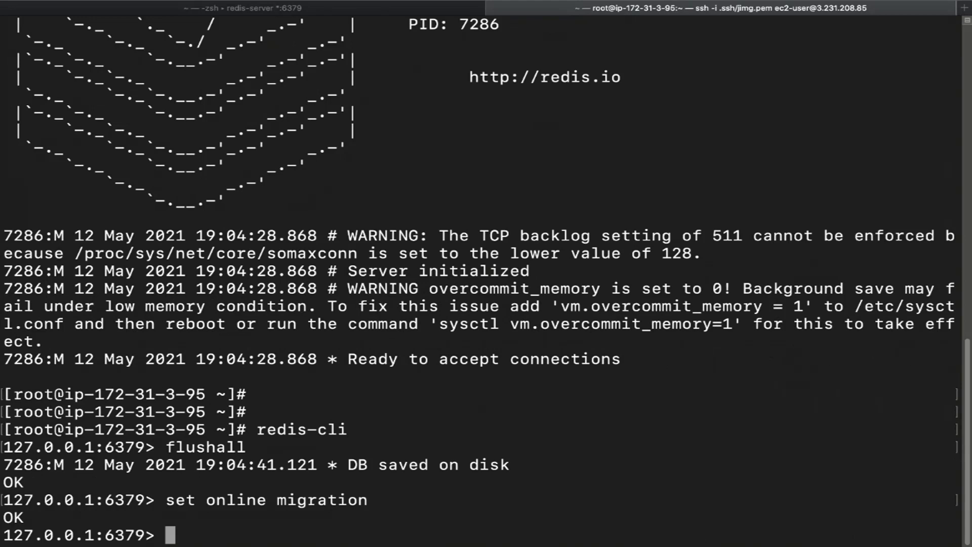
# Add the members bears, lions and packers to a Redis set named teams.
pyautogui.write('sadd ')
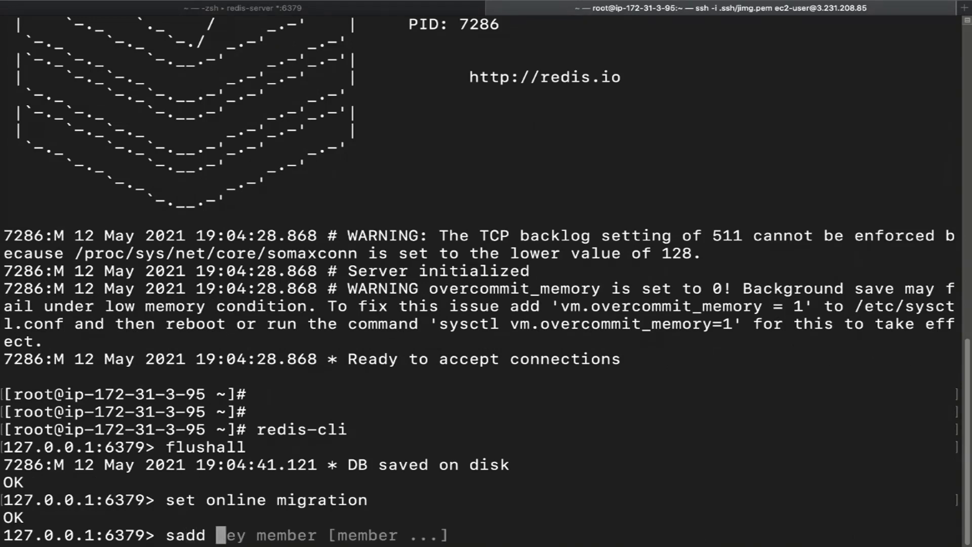
pyautogui.write('teams ')
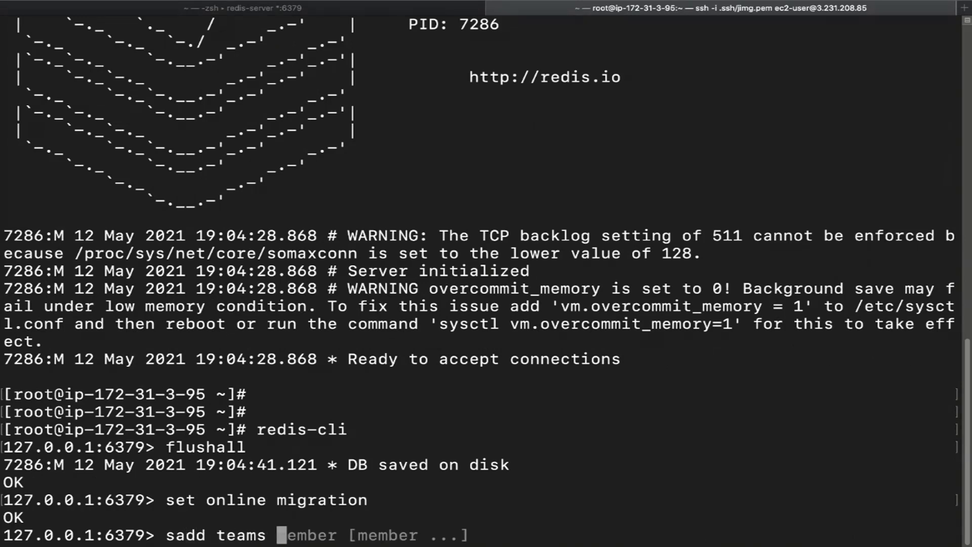
pyautogui.write('bears ')
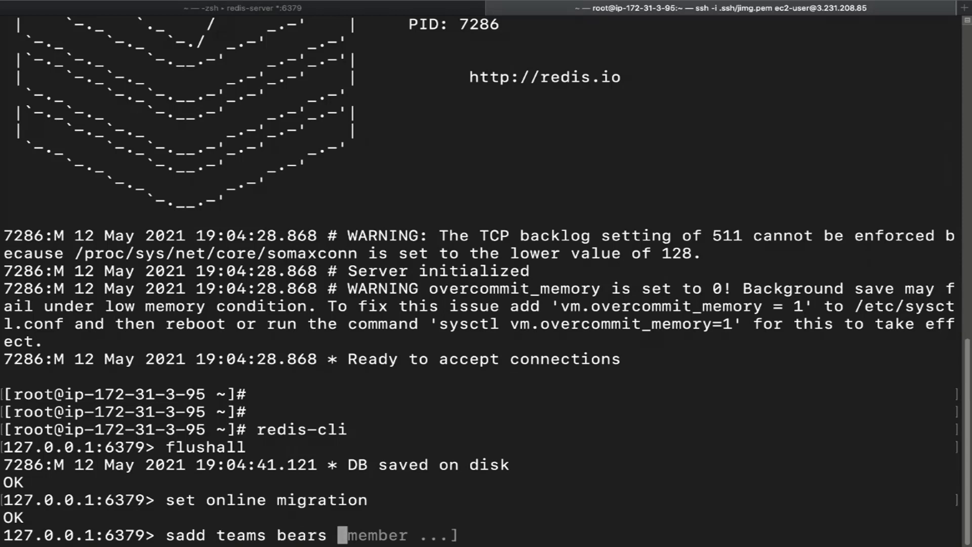
pyautogui.write('lions ')
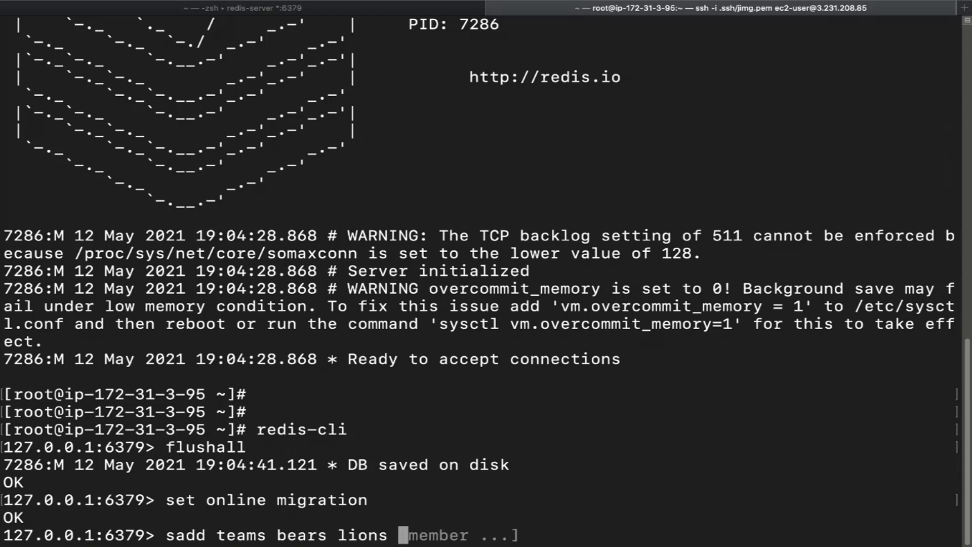
pyautogui.write('packers')
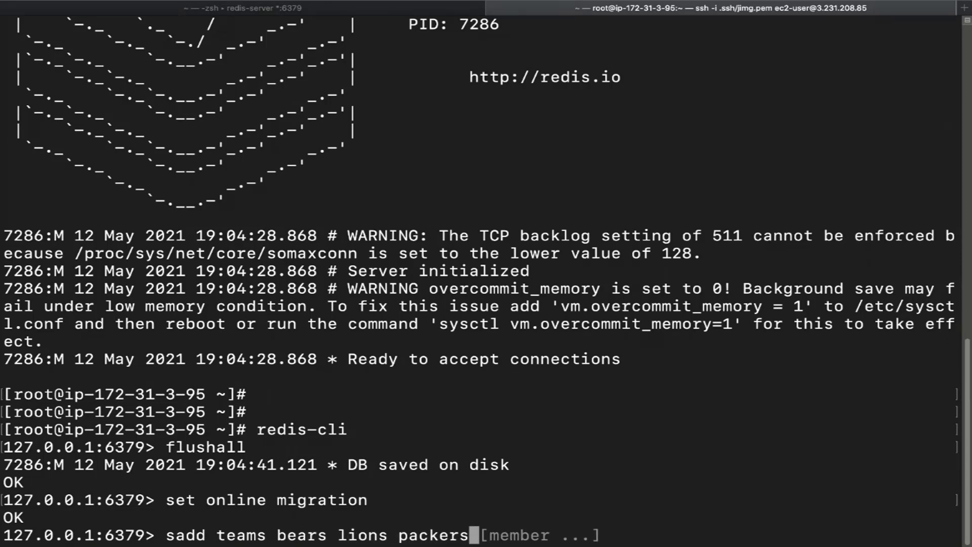
pyautogui.press('Return')
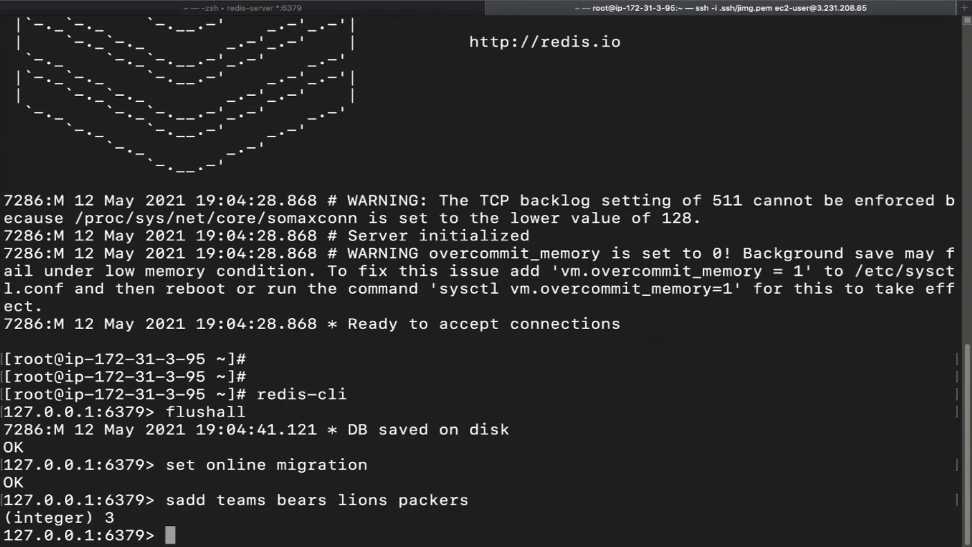
# Create a Redis hash named employees with the field "jeff bezos" set to "andy jassy".
pyautogui.write('hset ')
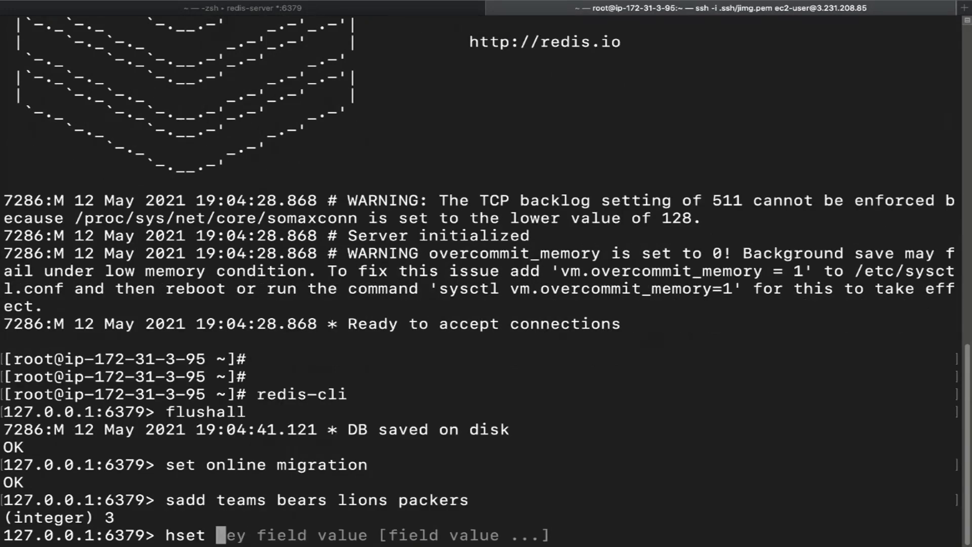
pyautogui.write('emplo')
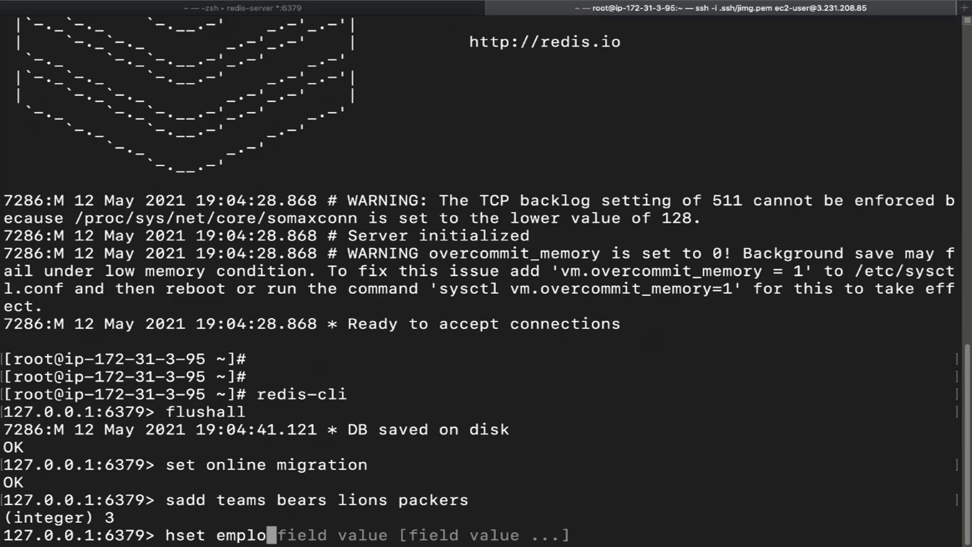
pyautogui.write('yees "jeff bezos')
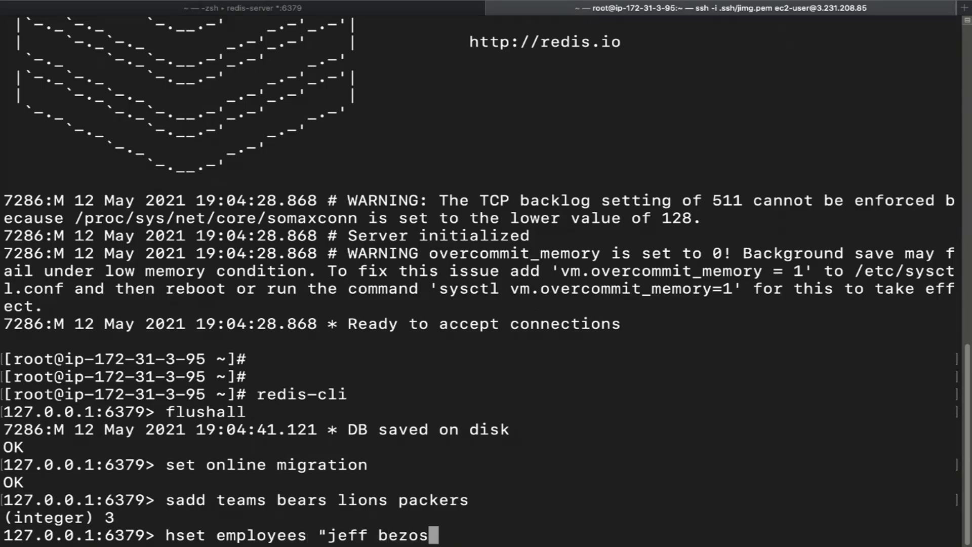
pyautogui.write('" "andy jassy')
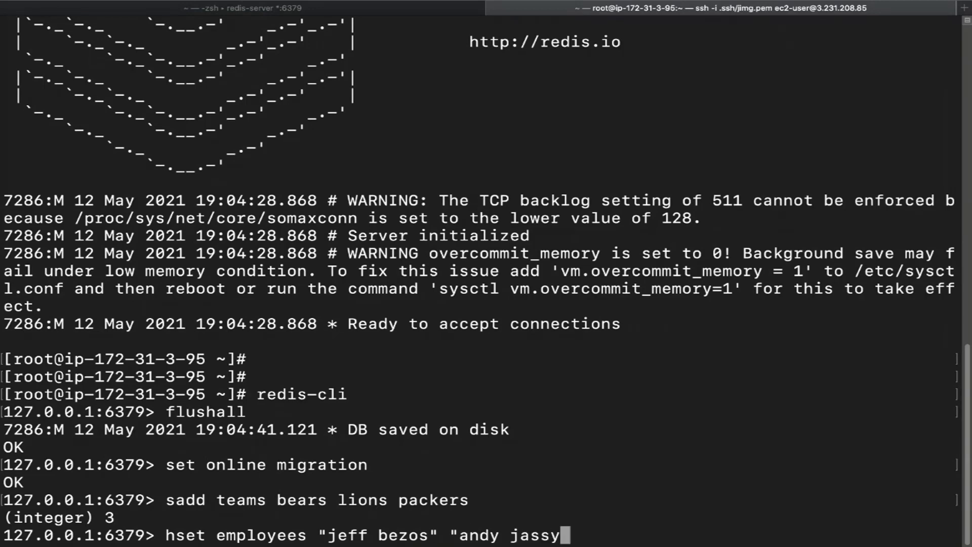
pyautogui.write('"')
pyautogui.press('Return')
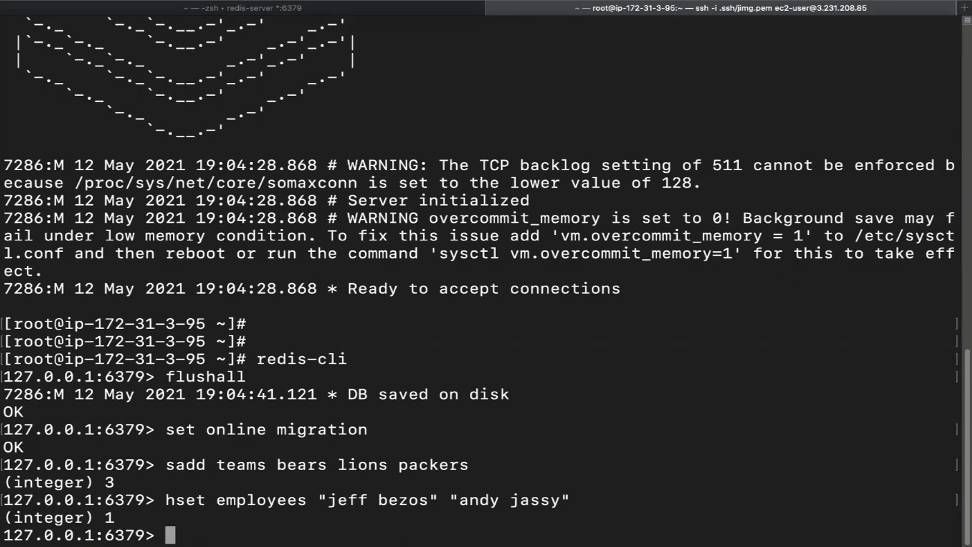
# Turn off protected mode on the source Redis server by setting the protected-mode configuration to no.
pyautogui.write('CONFIG ')
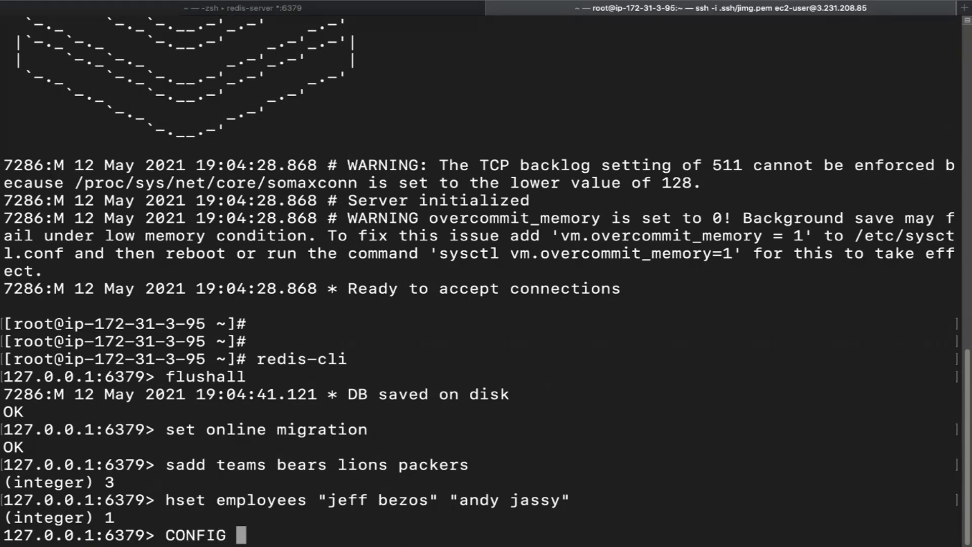
pyautogui.write('SET protected')
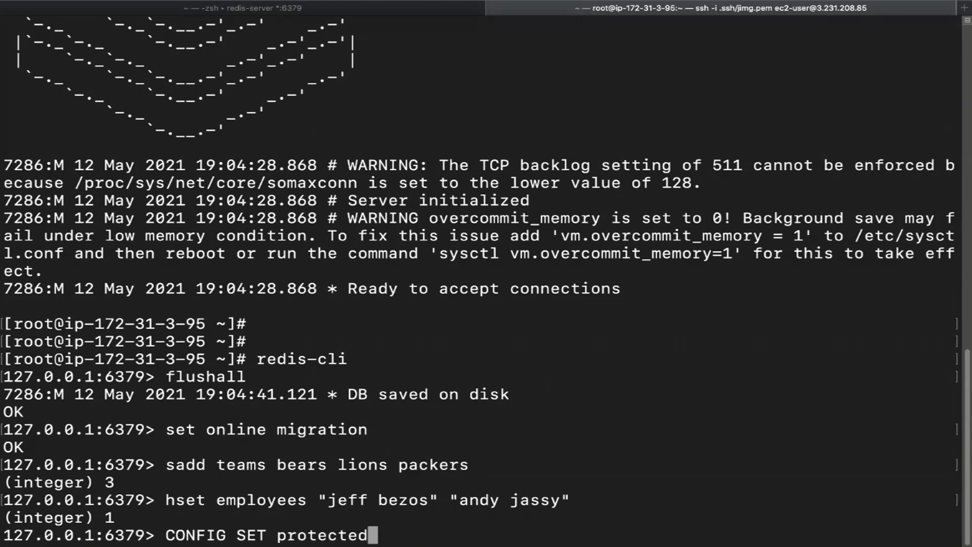
pyautogui.write('-mode no')
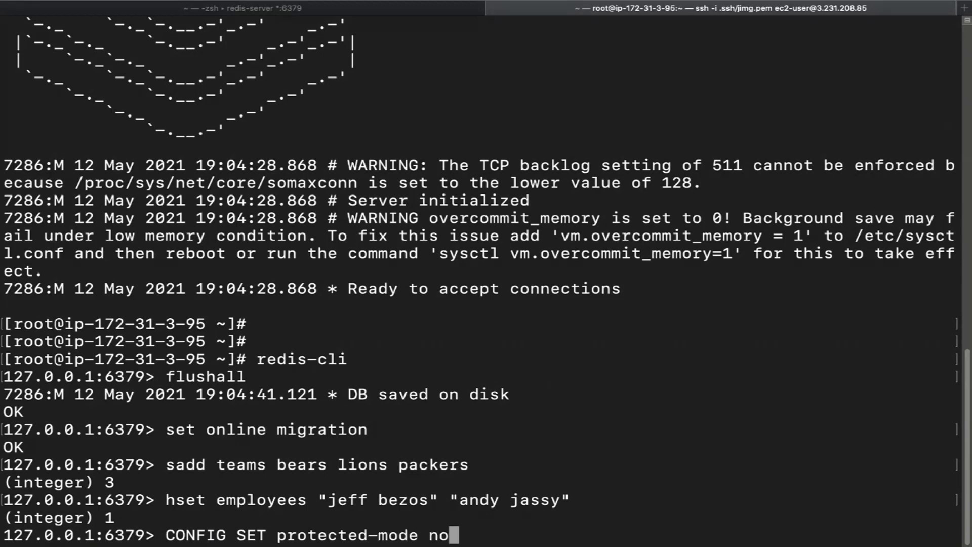
pyautogui.press('Return')
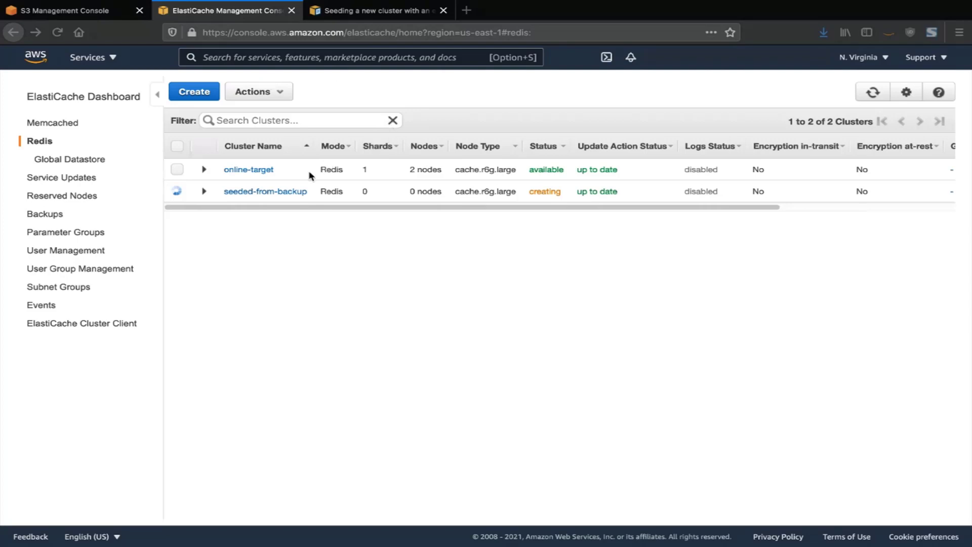
# Switch to the ElastiCache console, view the online-target cluster's details and try to start migrating data from an endpoint.
pyautogui.click(204, 170)
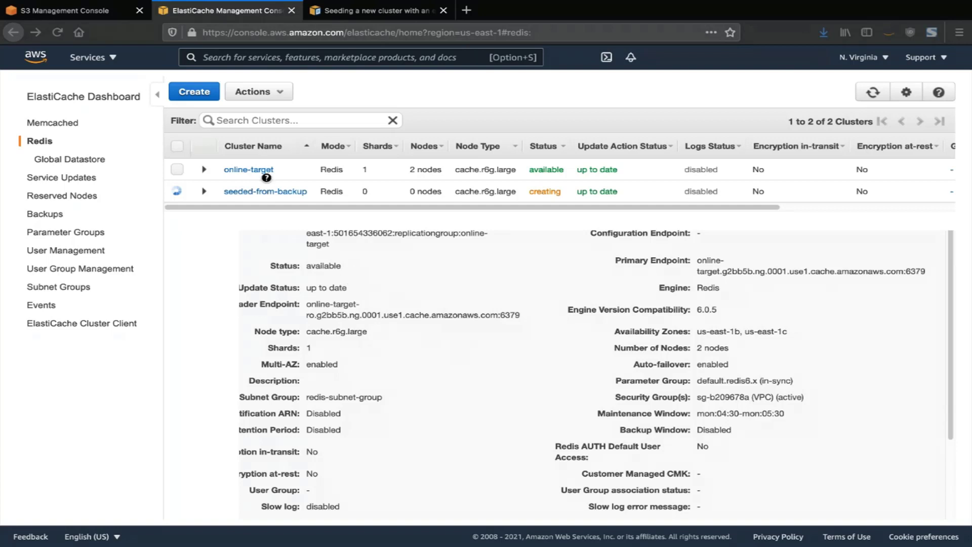
pyautogui.click(184, 168)
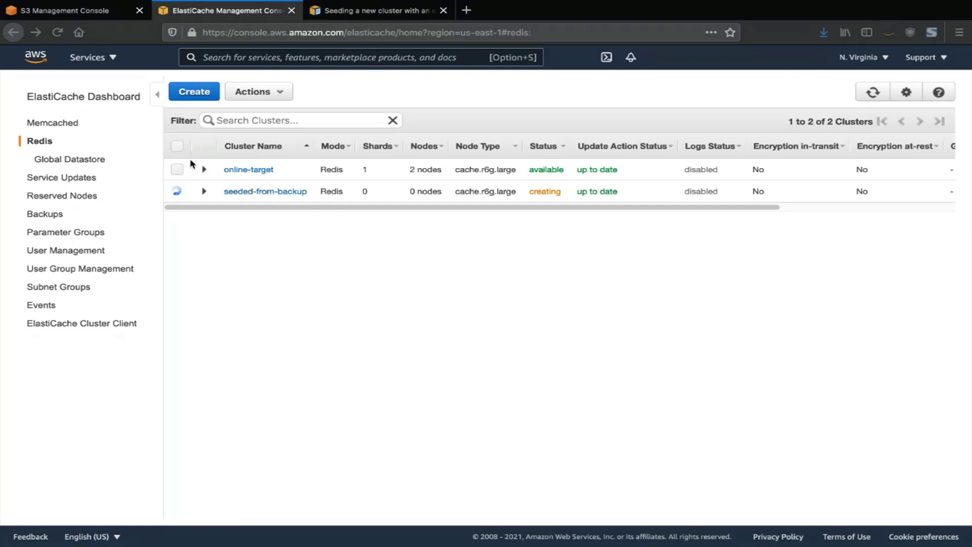
pyautogui.click(273, 93)
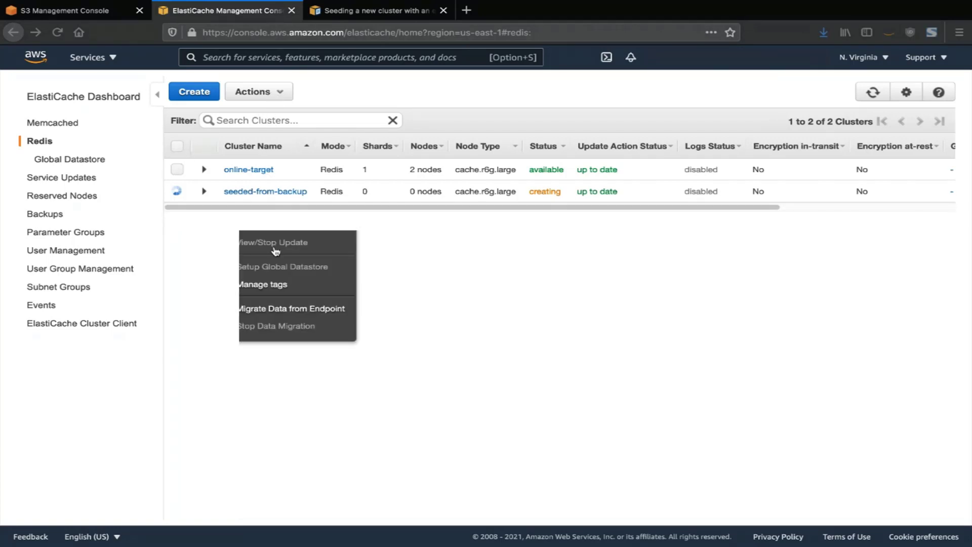
pyautogui.click(268, 312)
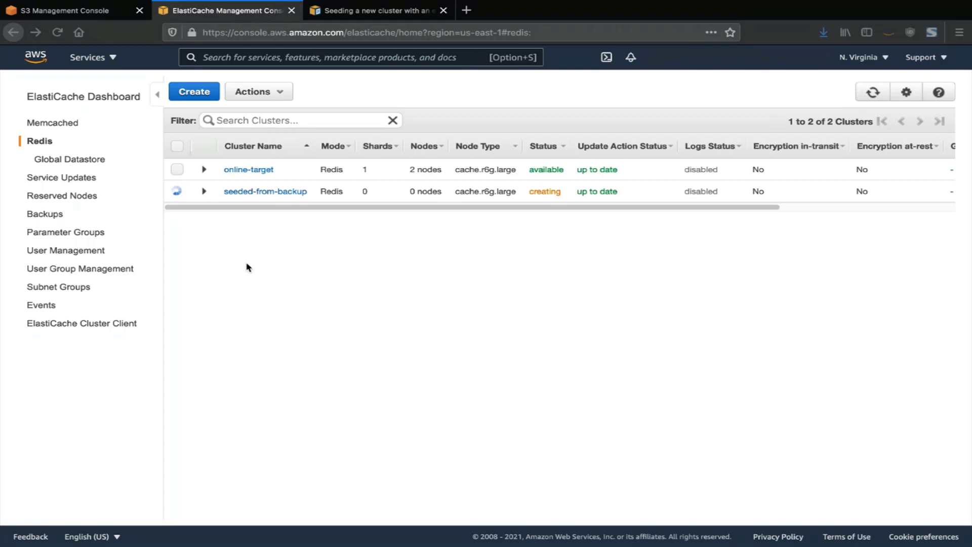
pyautogui.click(58, 34)
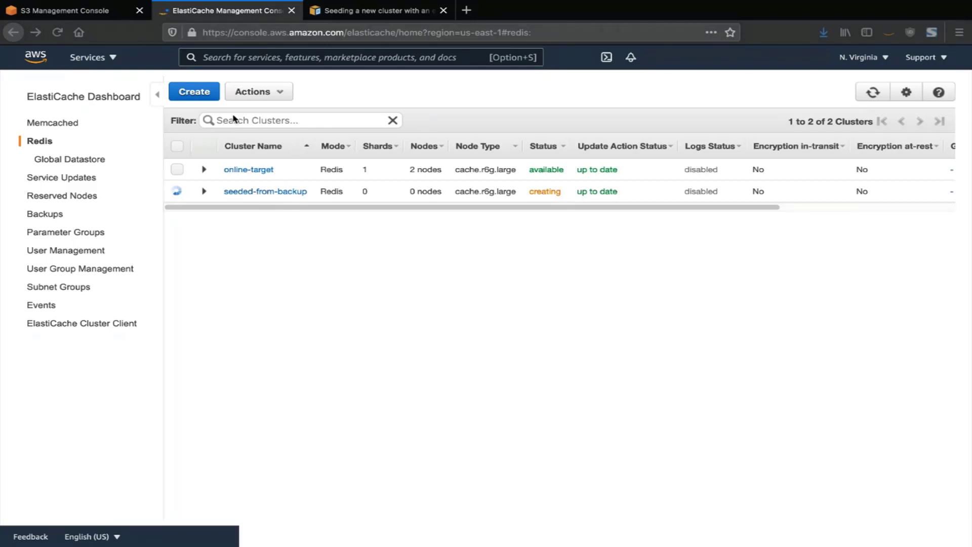
# Start migrating data into the online-target cluster from the source Redis server's address on port 6379.
pyautogui.click(177, 169)
pyautogui.click(252, 92)
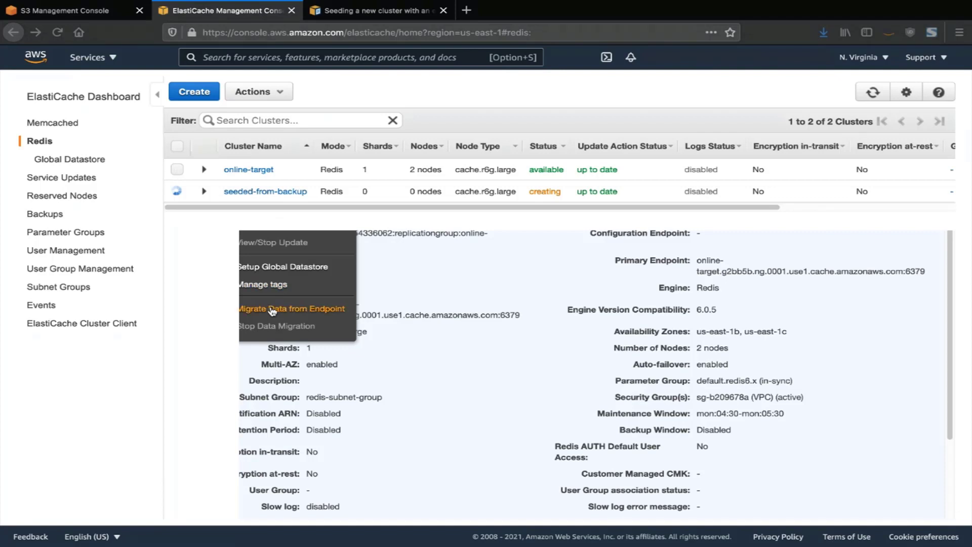
pyautogui.click(271, 309)
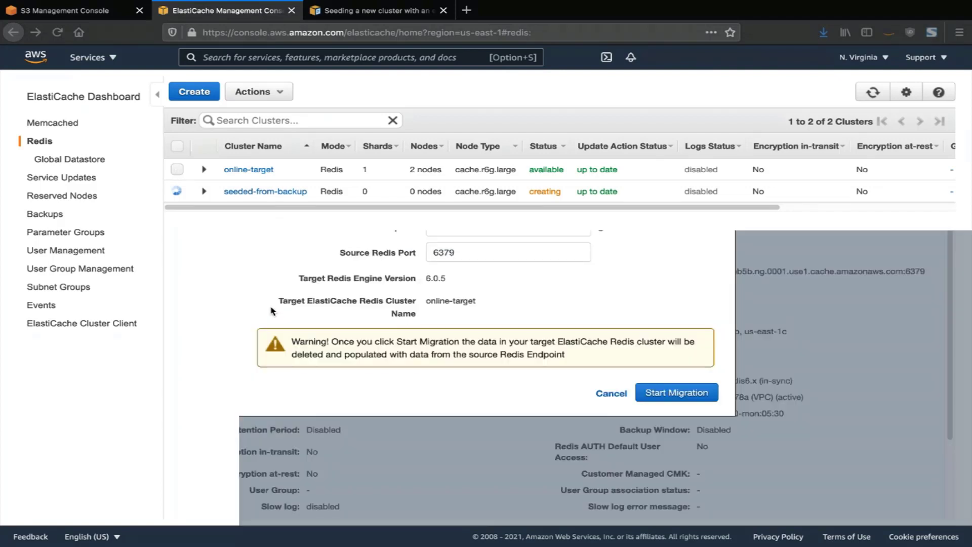
pyautogui.click(446, 229)
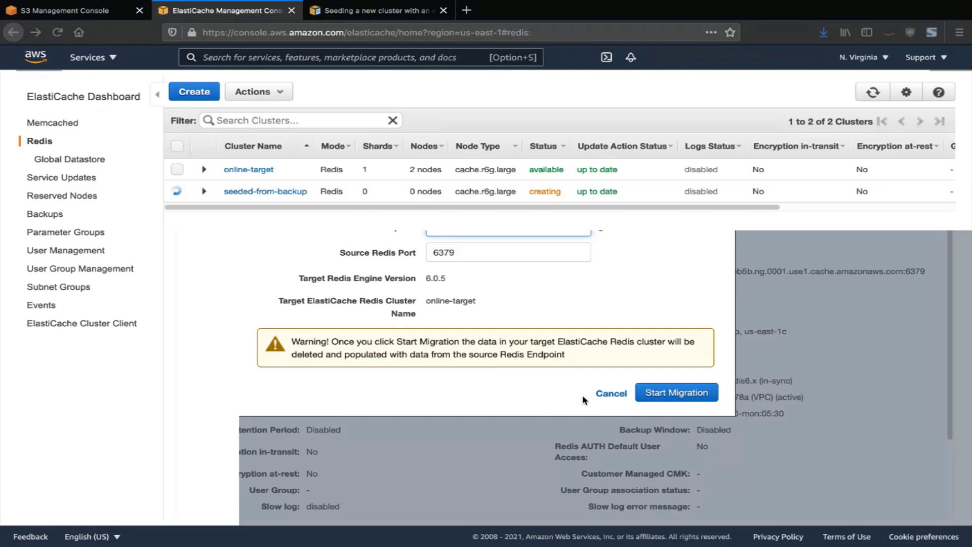
pyautogui.click(655, 397)
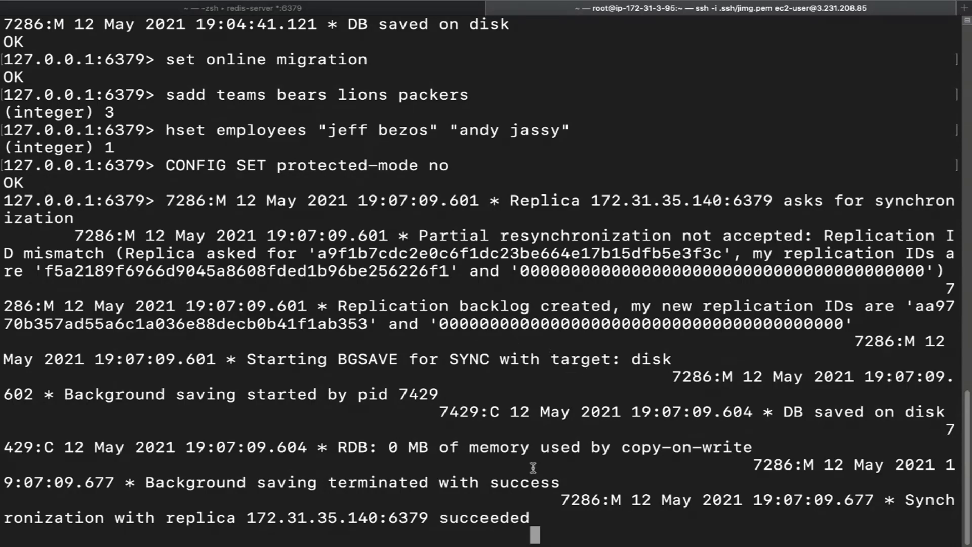
# Check the Redis server log in the terminal for the replica synchronization result and bring up a fresh prompt.
pyautogui.moveTo(906, 497); pyautogui.dragTo(664, 517)
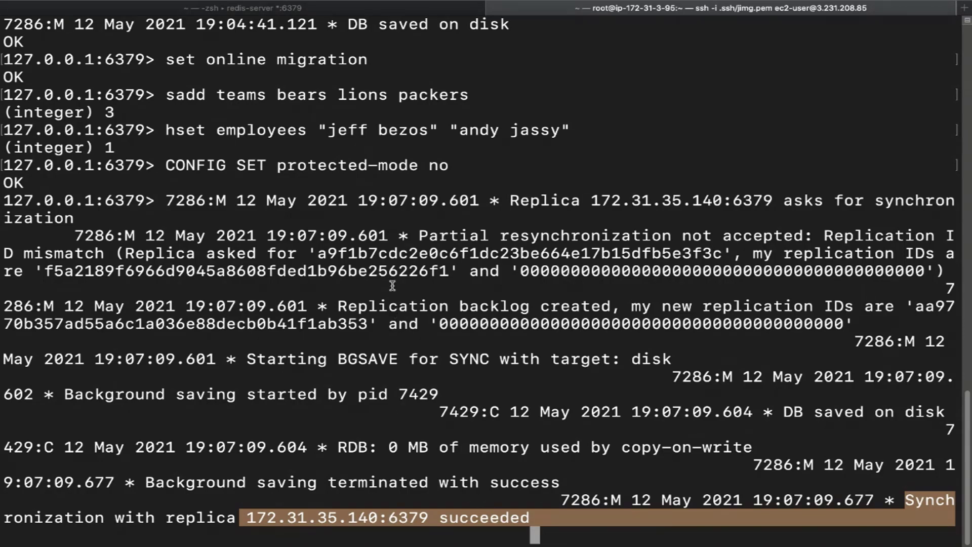
pyautogui.press('Return')
pyautogui.press('Return')
pyautogui.press('Return')
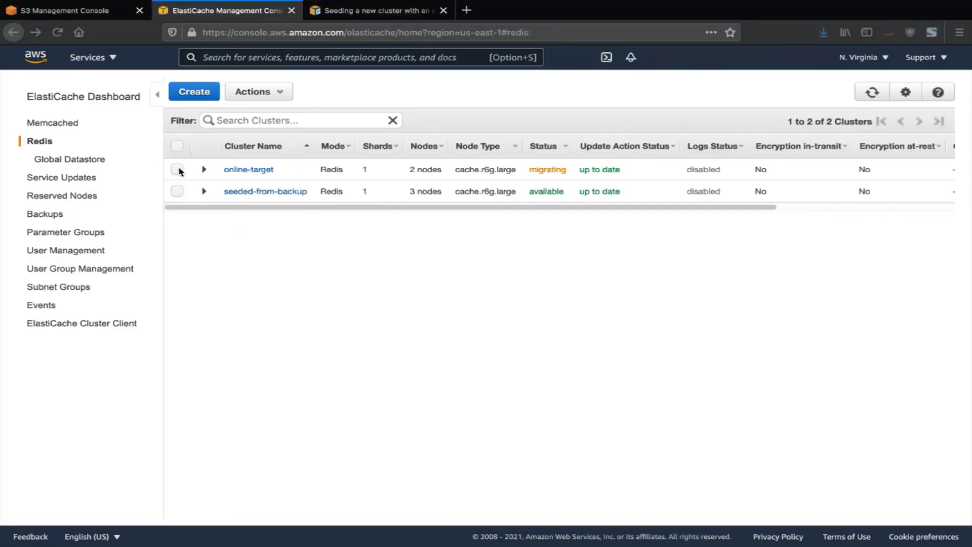
# Stop the data migration on the online-target cluster in the ElastiCache console and confirm the stop.
pyautogui.click(178, 170)
pyautogui.click(262, 93)
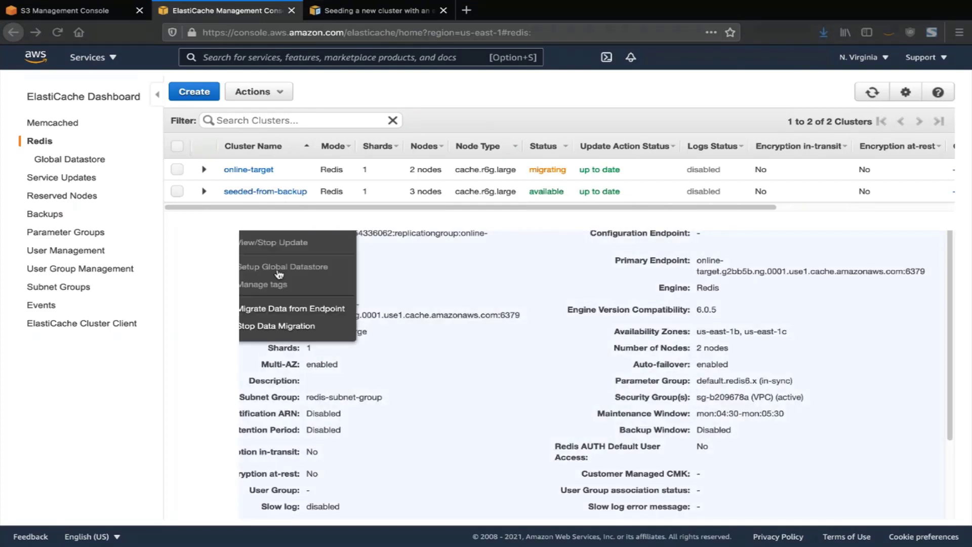
pyautogui.click(274, 327)
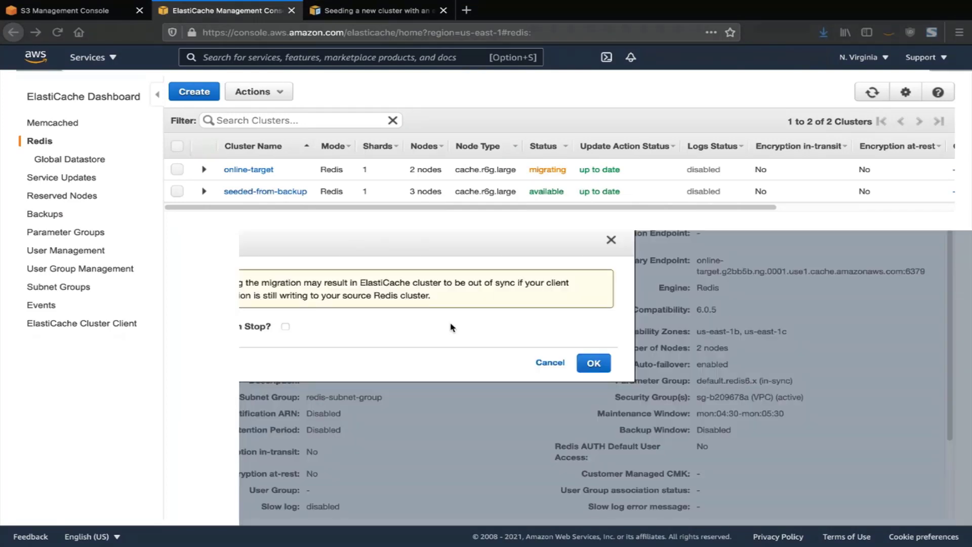
pyautogui.click(285, 327)
pyautogui.click(589, 367)
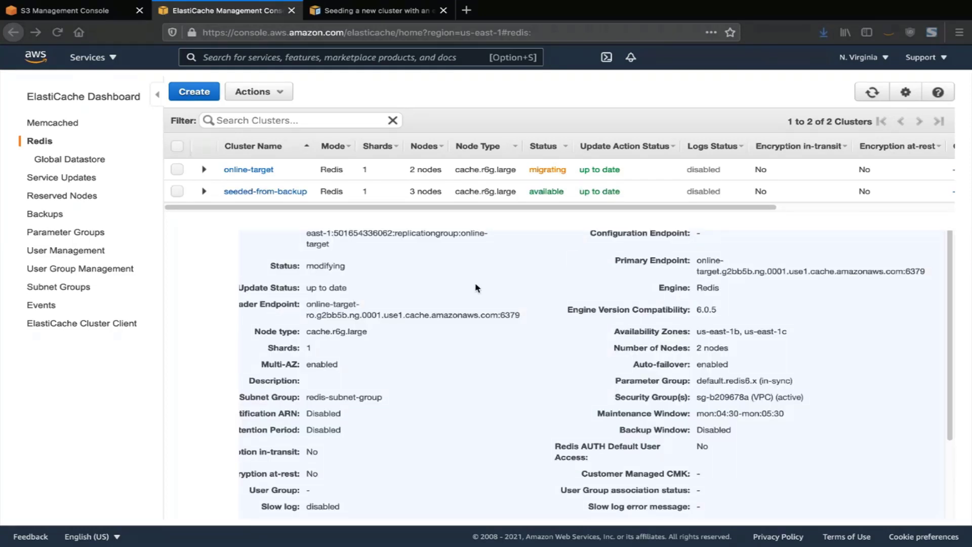
# Switch to the terminal, connect redis-cli to host online-target.g2bb5b.ng.0001.use1.cache.amazonaws.com and list all keys with keys *.
pyautogui.hotkey('ctrl', 'Up')
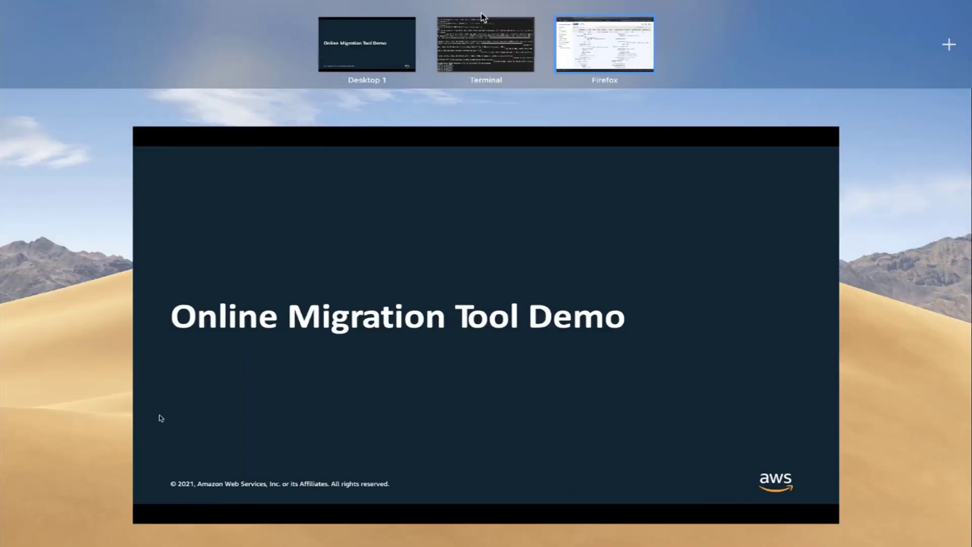
pyautogui.click(484, 31)
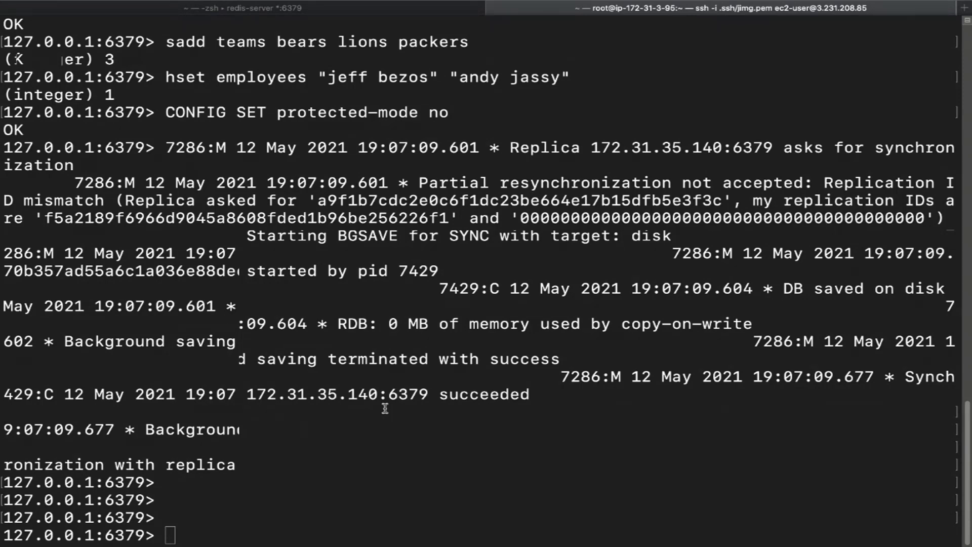
pyautogui.press('Return')
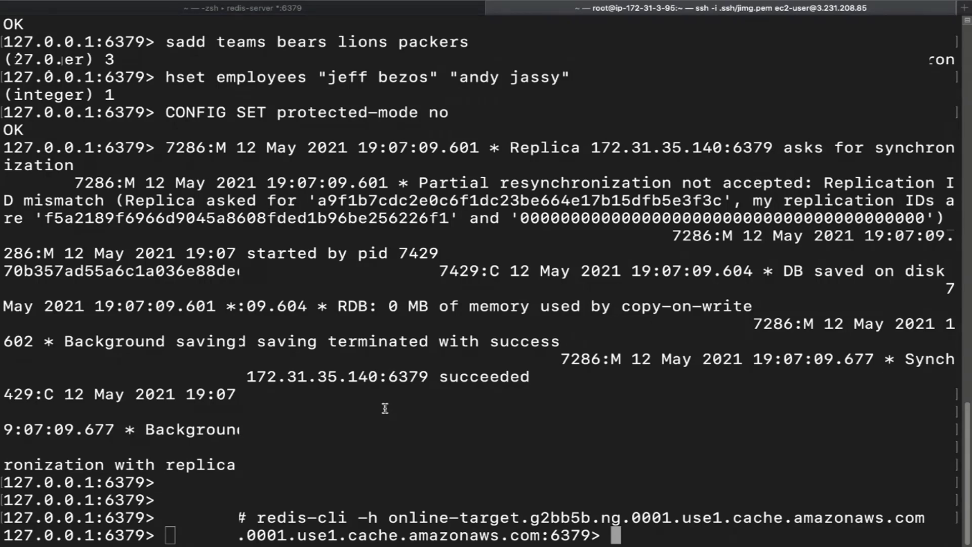
pyautogui.write('keys *')
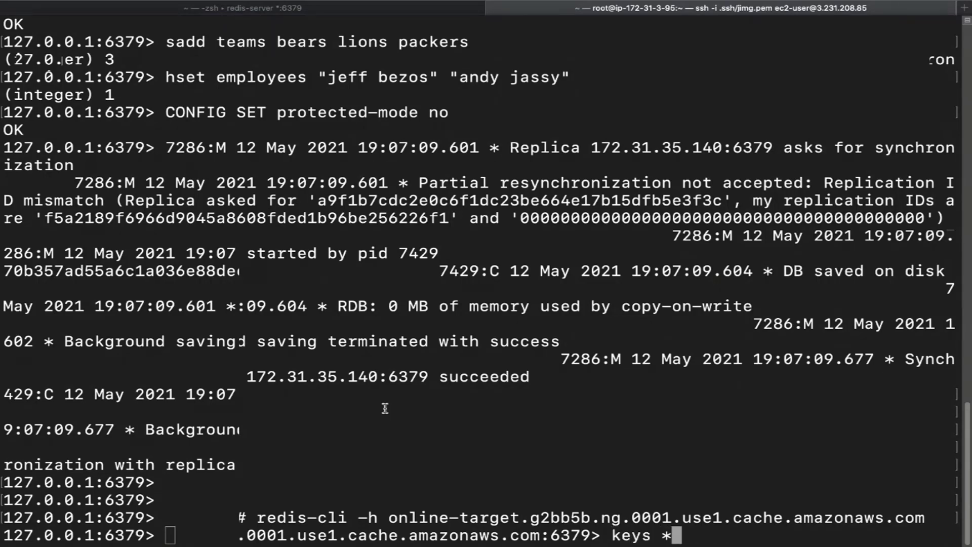
pyautogui.press('Return')
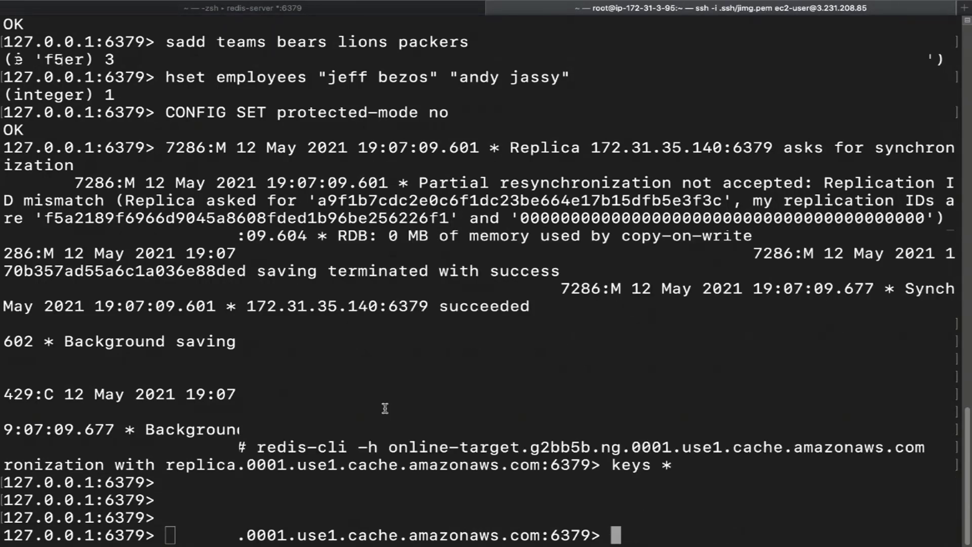
# Query the migrated data on the online-target cluster with get online and hgetall employees.
pyautogui.write('get online')
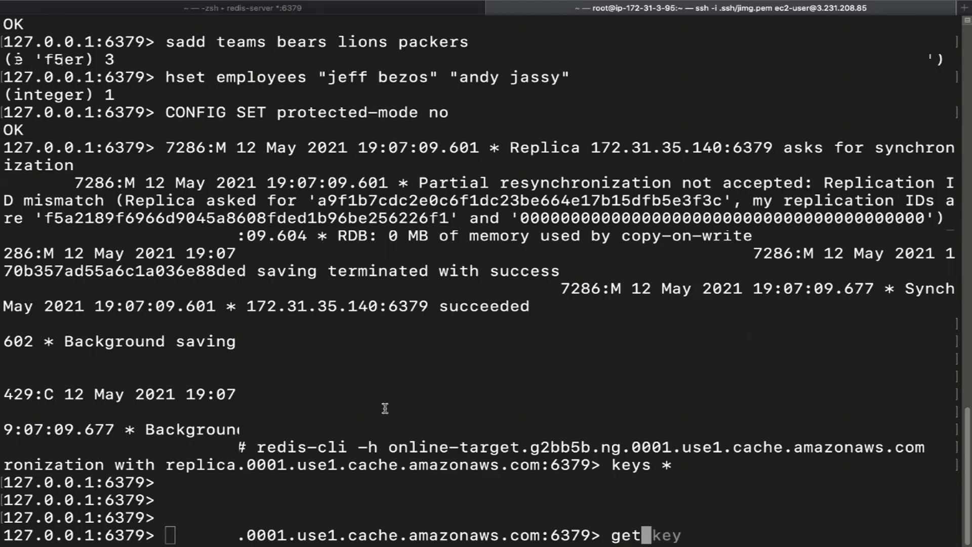
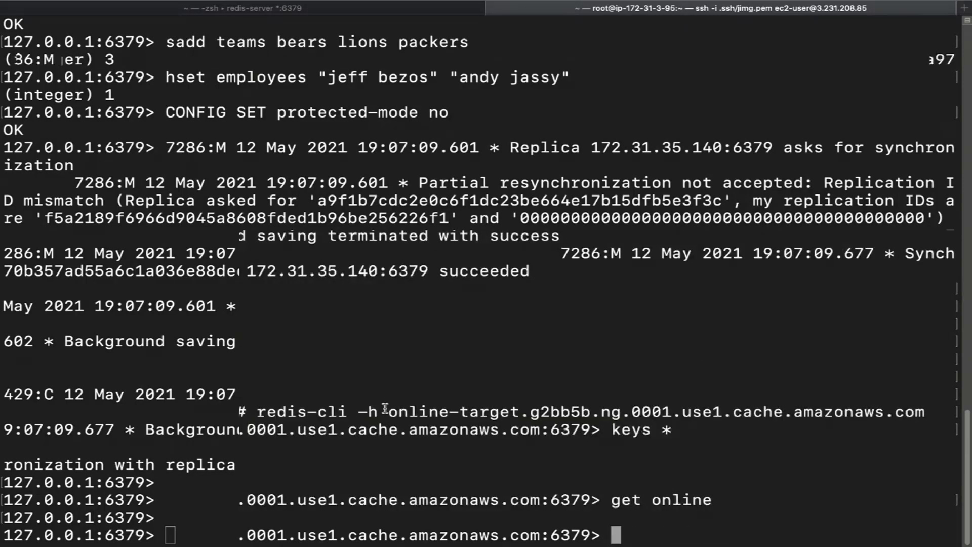
pyautogui.write('hgetall ')
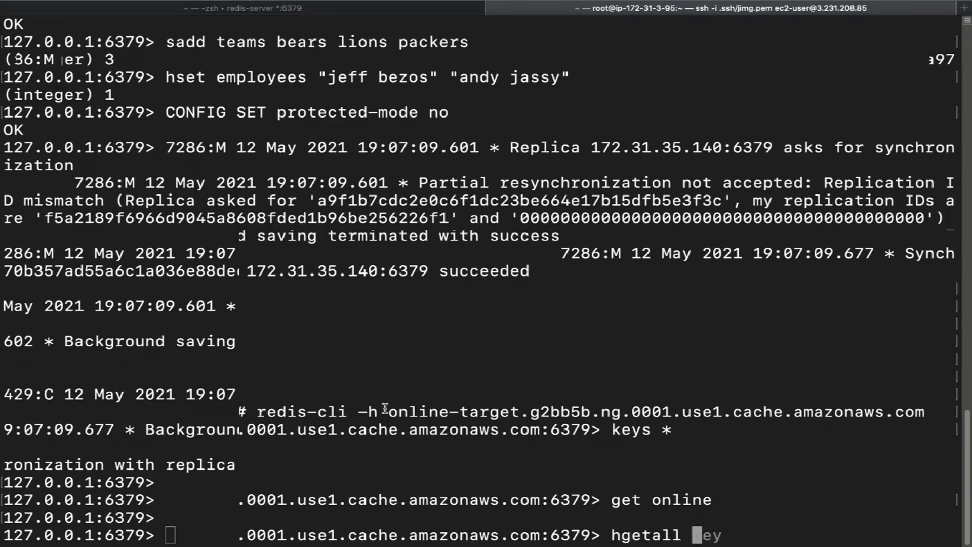
pyautogui.write('employees')
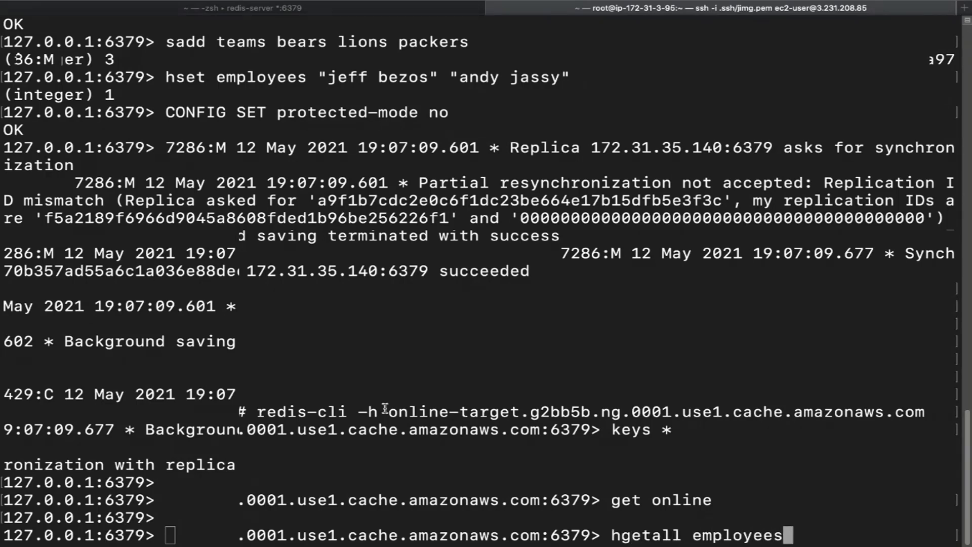
pyautogui.press('Return')
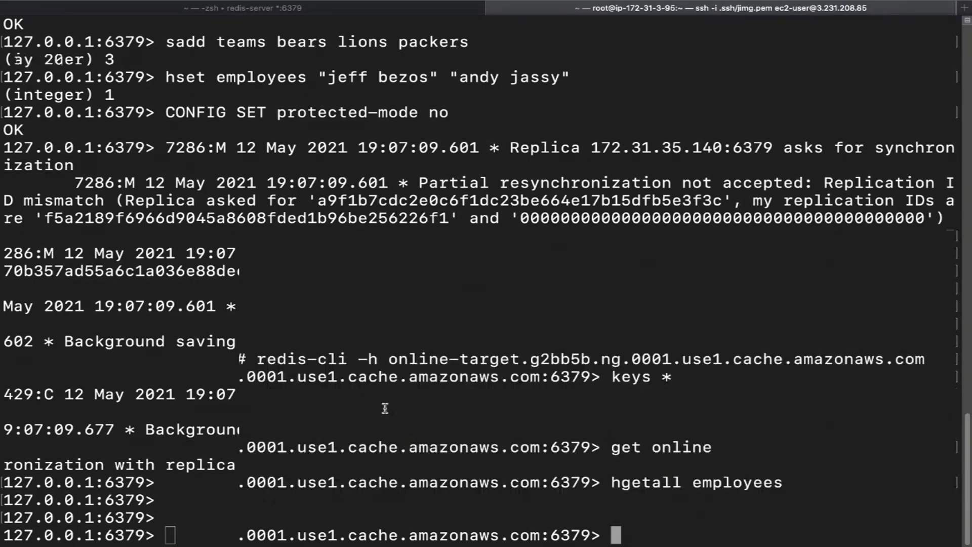